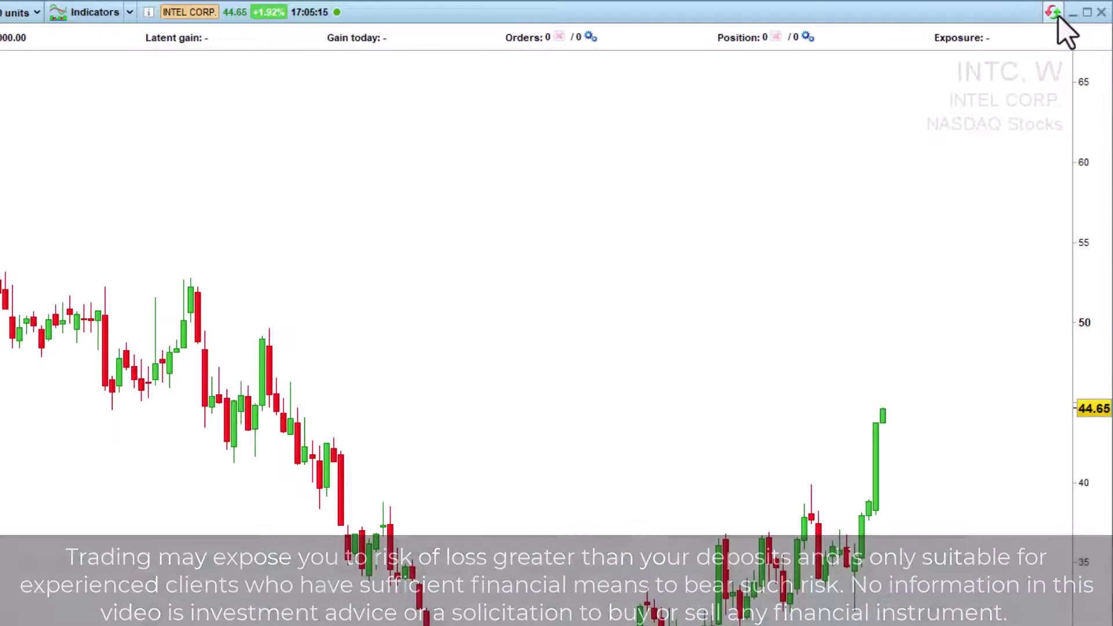
Step: Show the Intel trading bar and change the order quantity from 60 to 90 shares
{"action": "left_click", "coordinate": [1057, 16]}
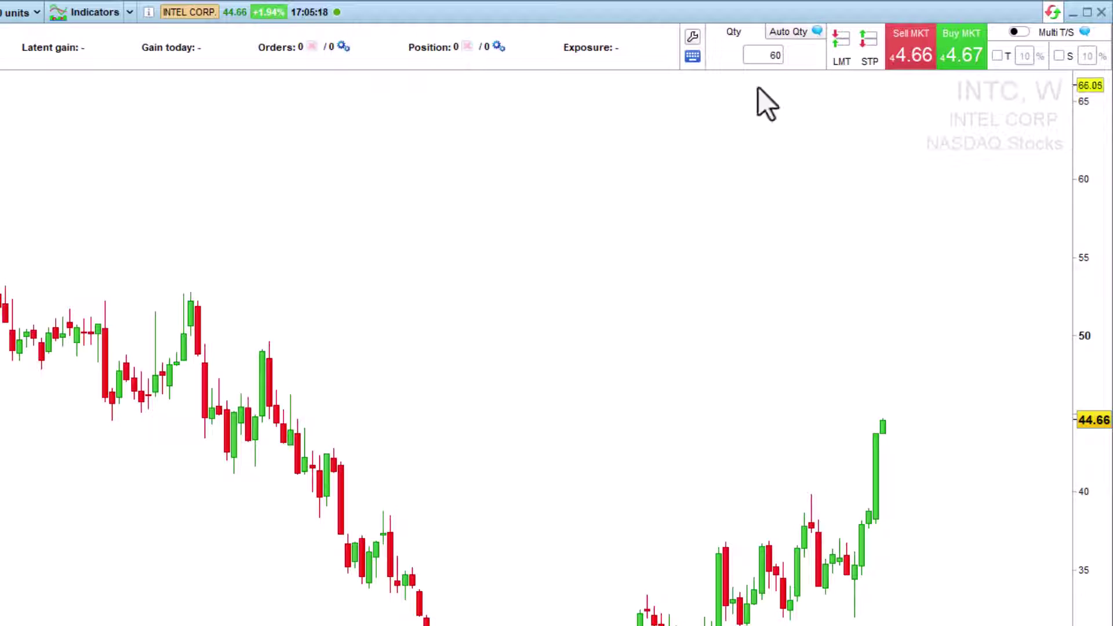
{"action": "left_click", "coordinate": [763, 60]}
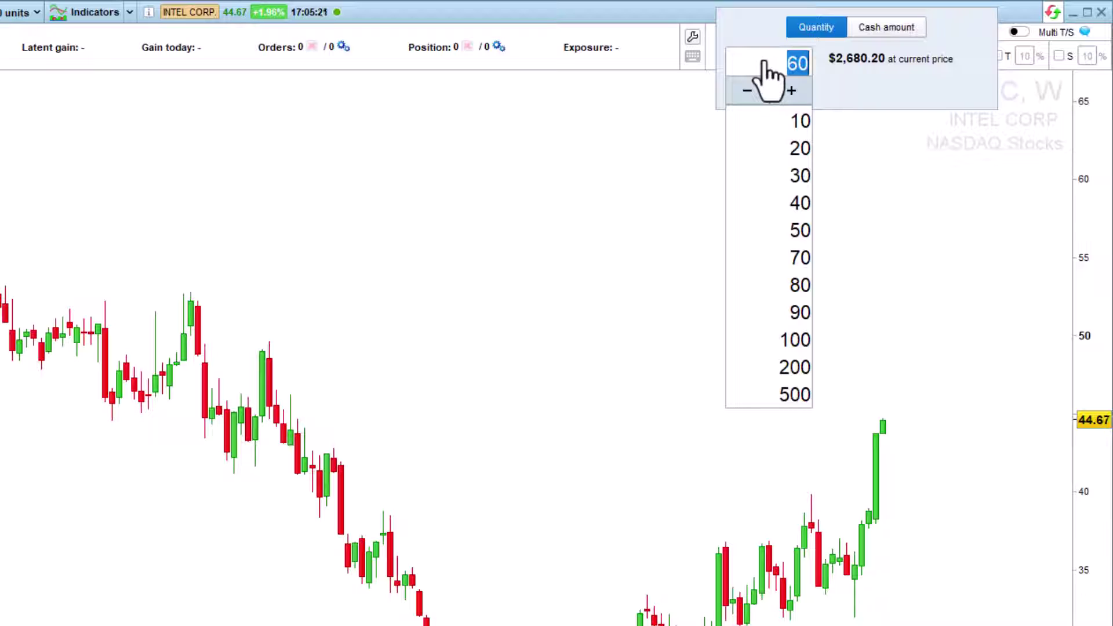
{"action": "type", "text": "90"}
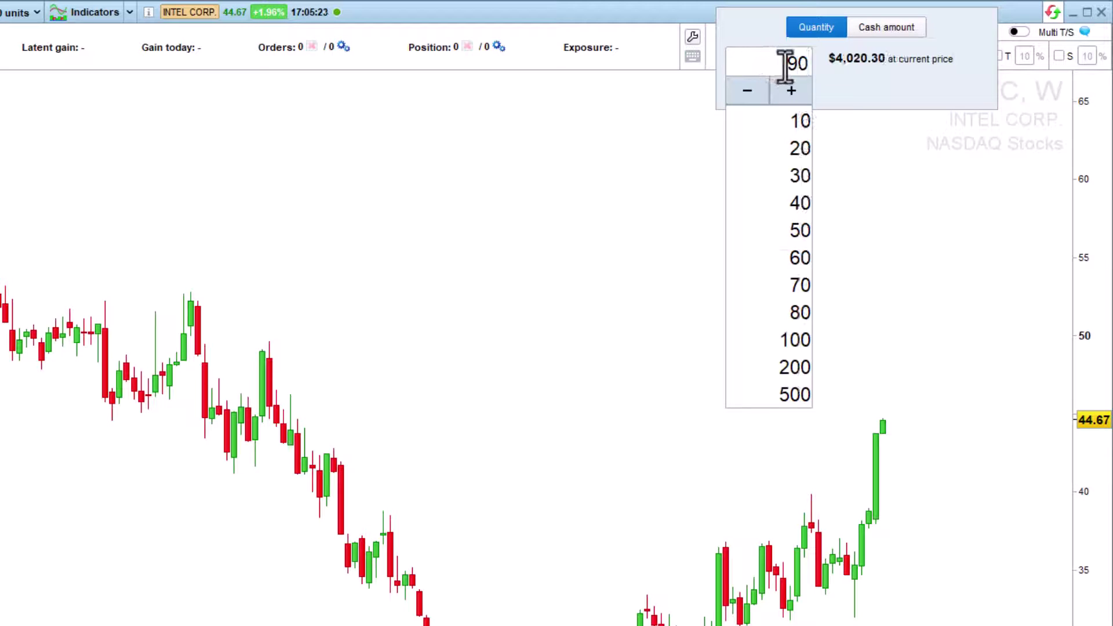
{"action": "key", "text": "Return"}
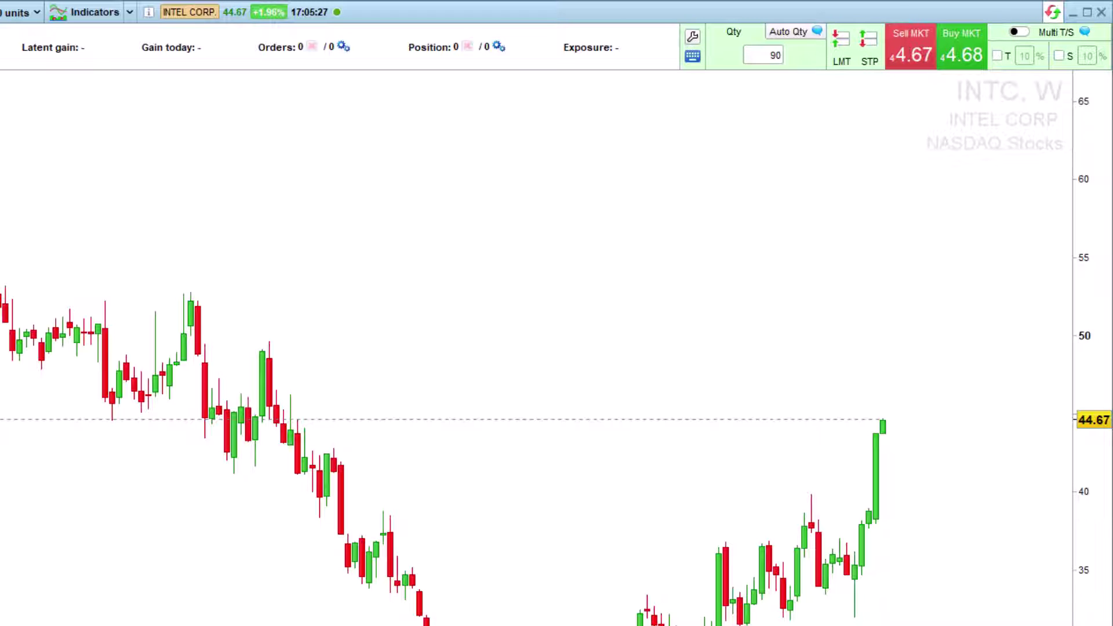
Step: Buy 90 Intel shares at market, then attach and cancel a 51.55 sell limit
{"action": "left_click", "coordinate": [950, 64]}
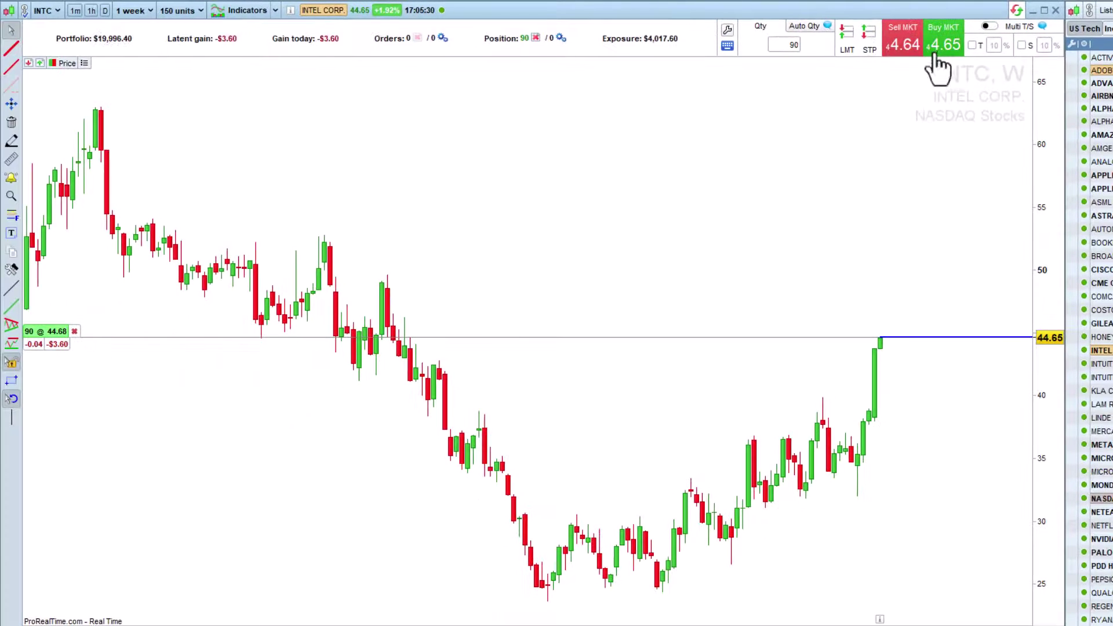
{"action": "mouse_move", "coordinate": [44, 329]}
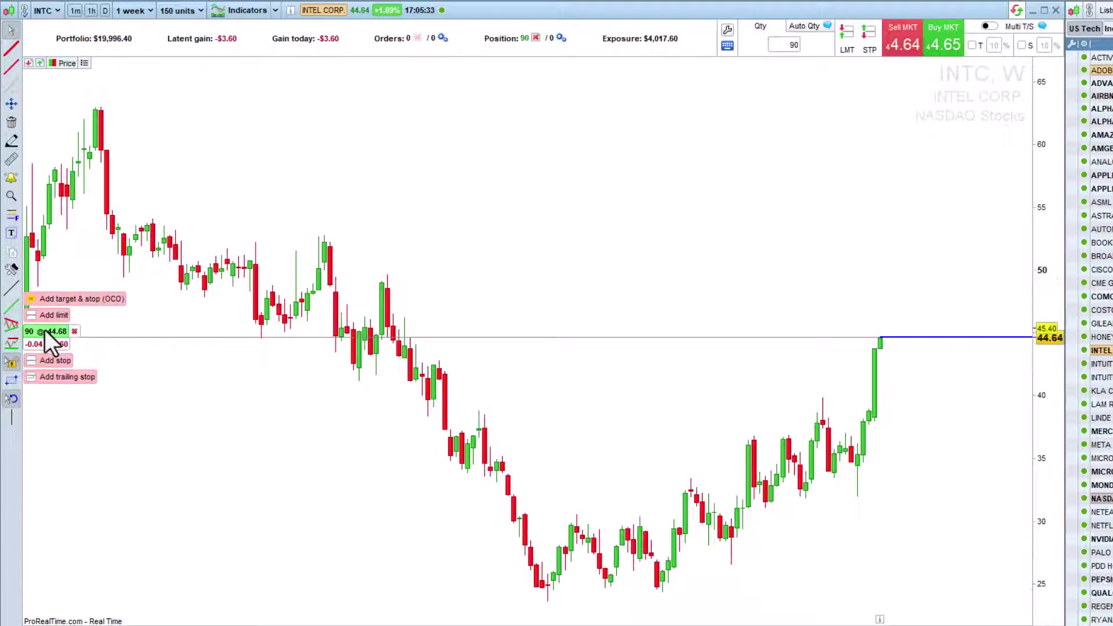
{"action": "left_click_drag", "start_coordinate": [56, 313], "coordinate": [92, 253]}
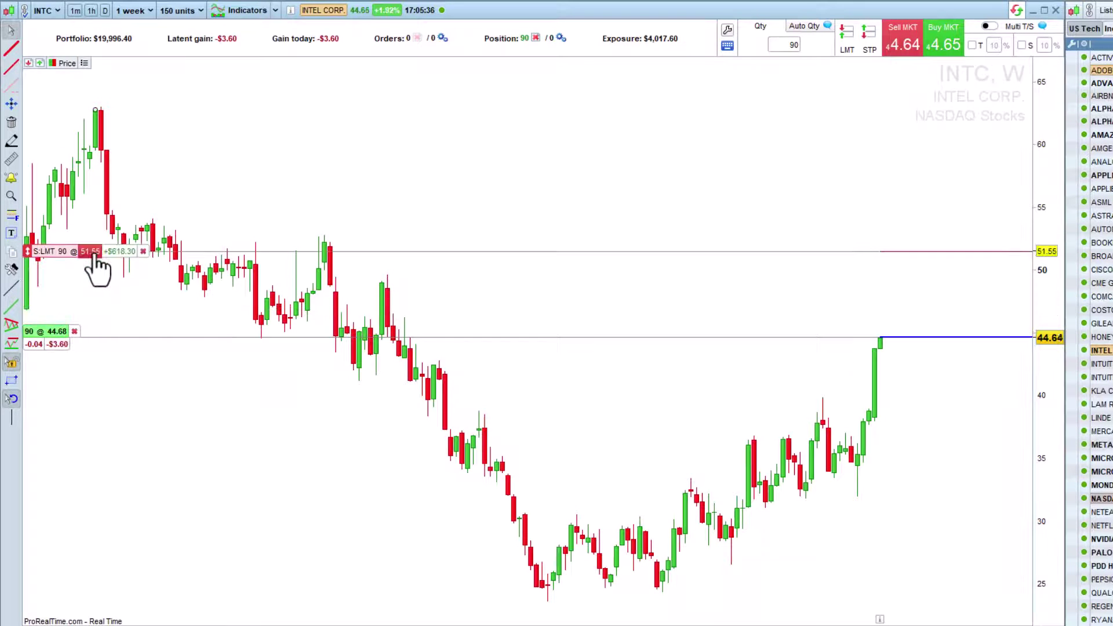
{"action": "left_click", "coordinate": [143, 251]}
Step: Attach a 36.90 sell stop to the position and cancel it
{"action": "mouse_move", "coordinate": [43, 330]}
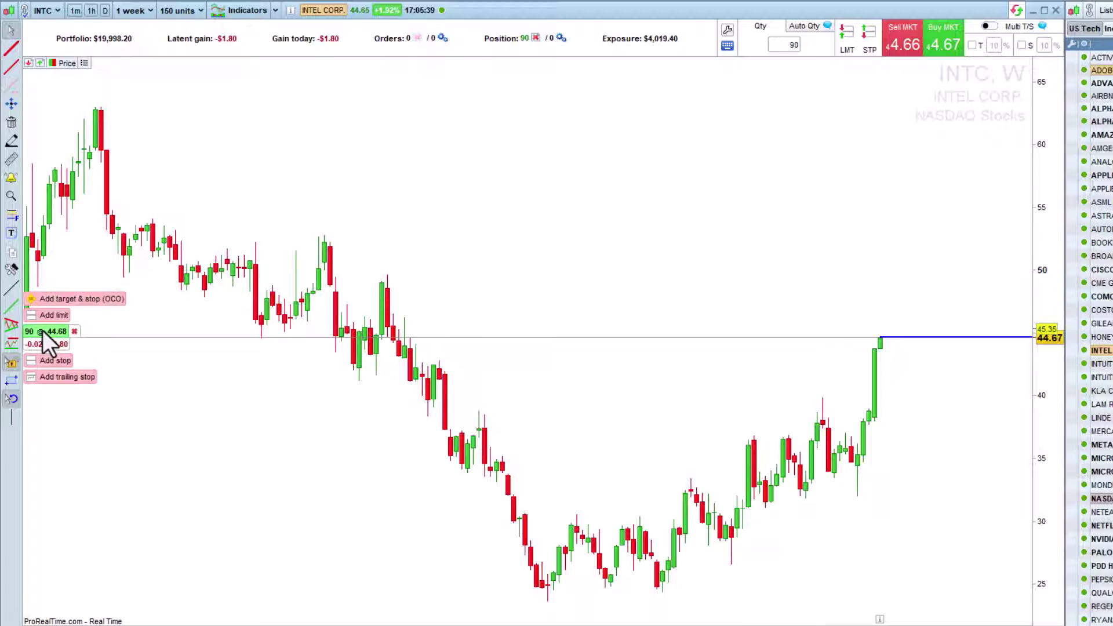
{"action": "left_click_drag", "start_coordinate": [42, 362], "coordinate": [38, 436]}
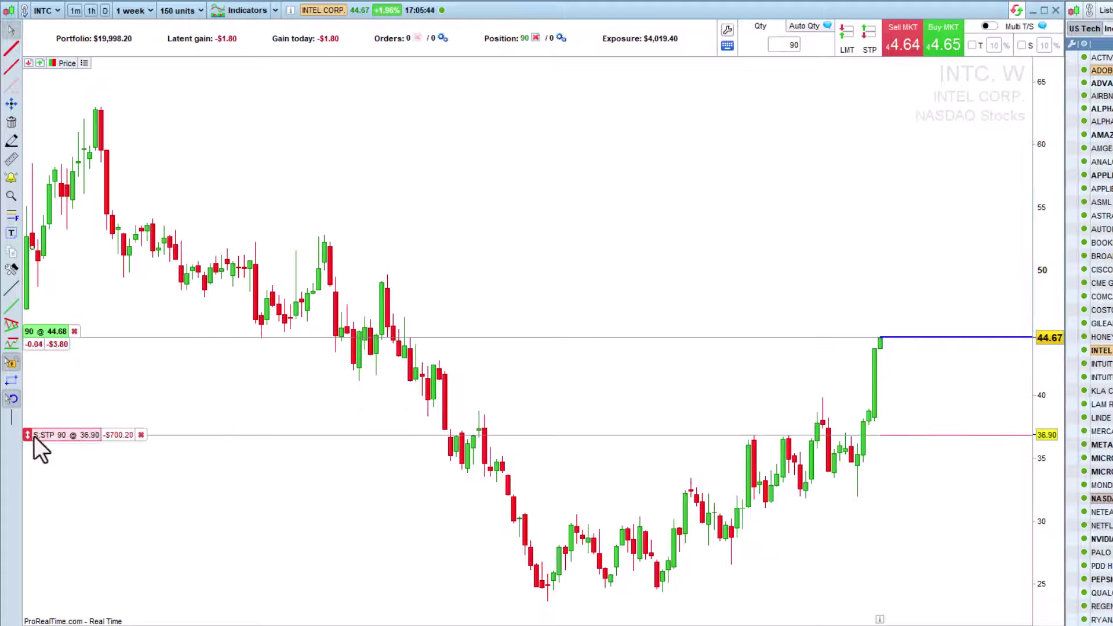
{"action": "left_click", "coordinate": [141, 435]}
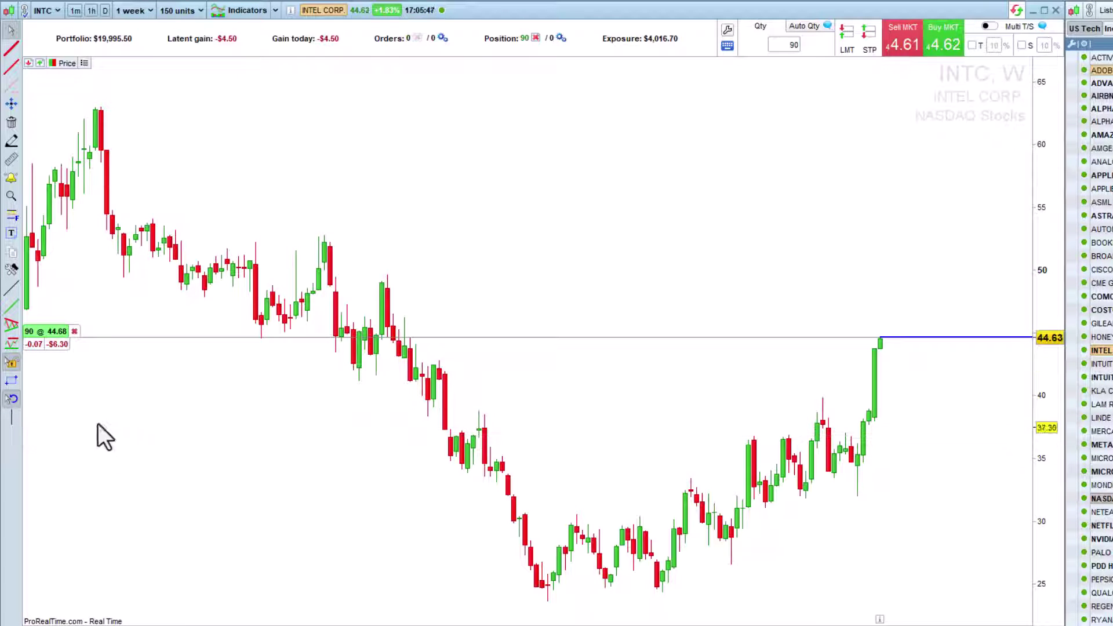
Step: Attach linked target and stop orders, lowering the target to 49.30 and the stop to about 35.15
{"action": "mouse_move", "coordinate": [37, 333]}
{"action": "left_click_drag", "start_coordinate": [81, 301], "coordinate": [94, 433]}
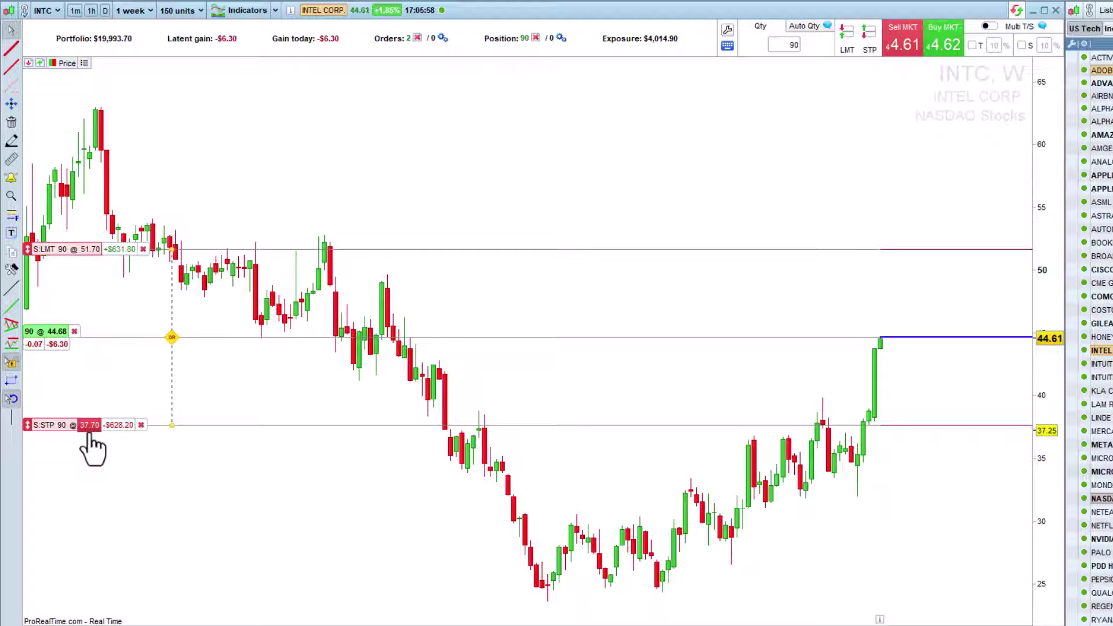
{"action": "left_click_drag", "start_coordinate": [27, 249], "coordinate": [27, 279]}
{"action": "left_click_drag", "start_coordinate": [25, 425], "coordinate": [21, 457]}
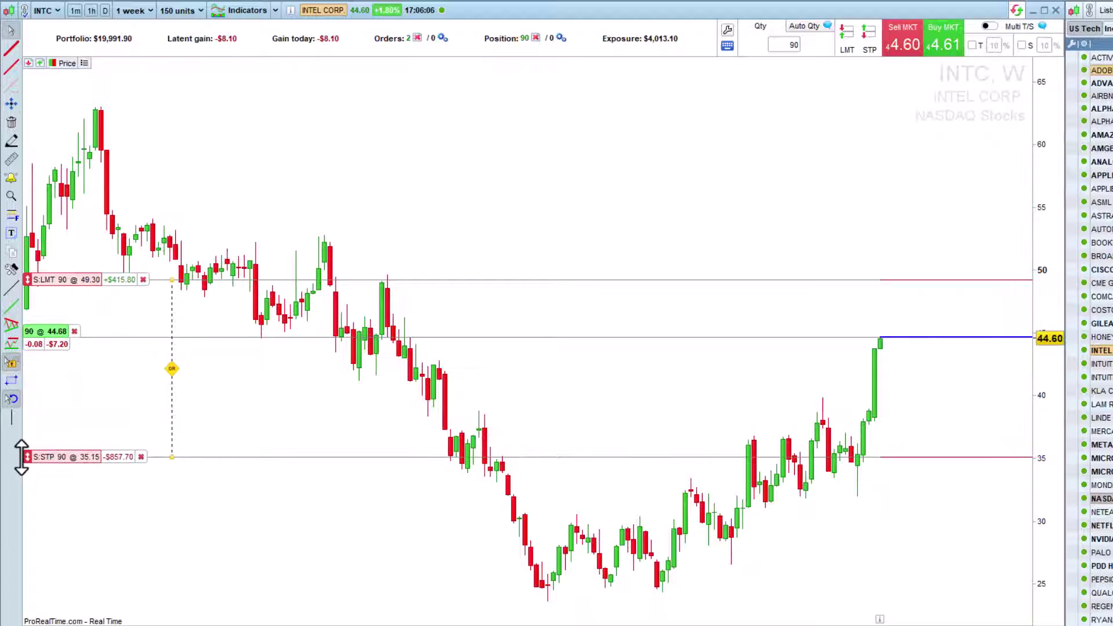
Step: Set the stop's loss to -855.00, then cancel both exit orders and close the position
{"action": "left_click", "coordinate": [128, 458]}
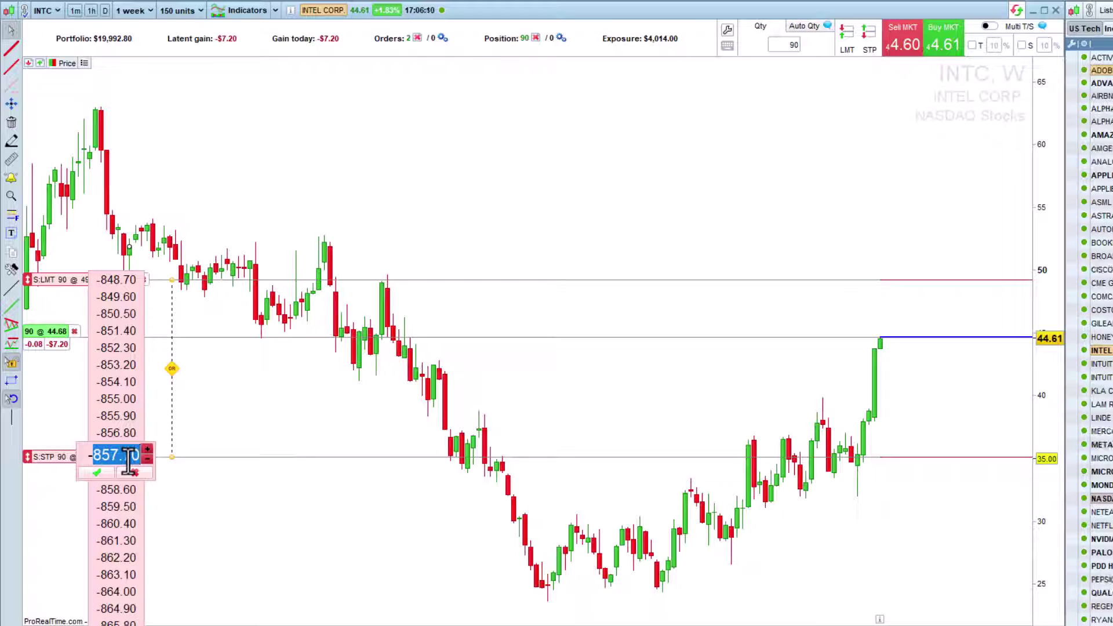
{"action": "left_click", "coordinate": [121, 402]}
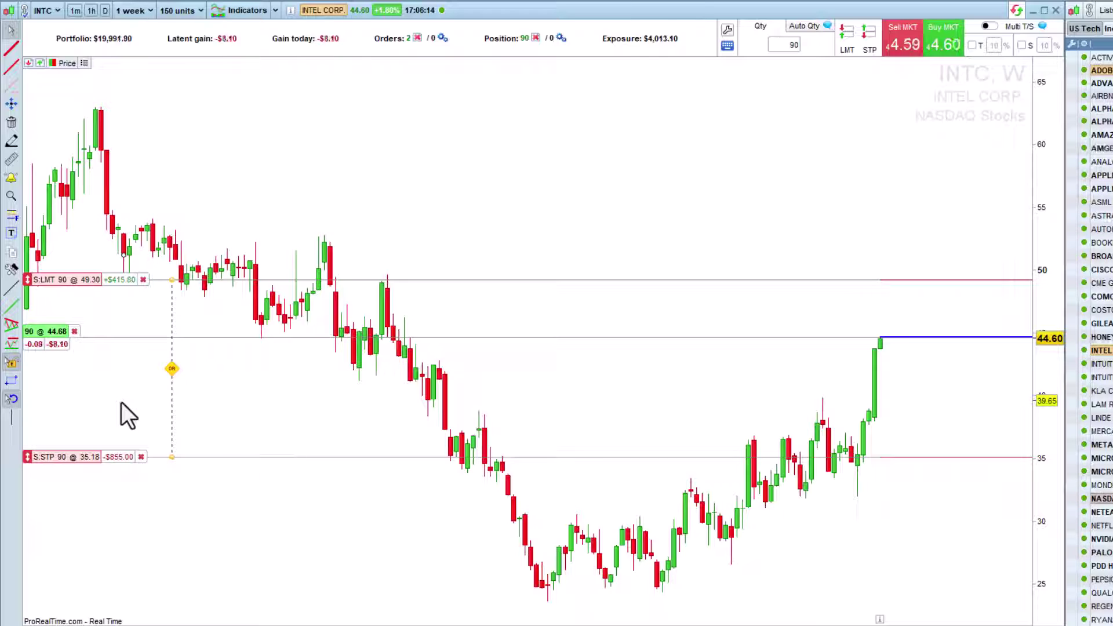
{"action": "left_click", "coordinate": [139, 457]}
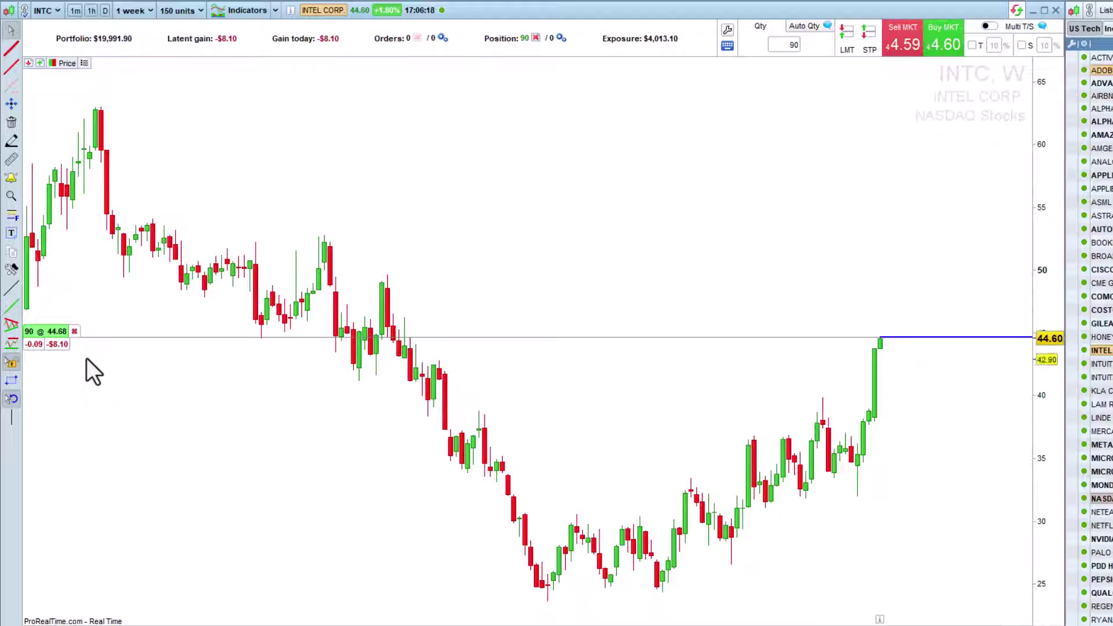
{"action": "left_click", "coordinate": [74, 331]}
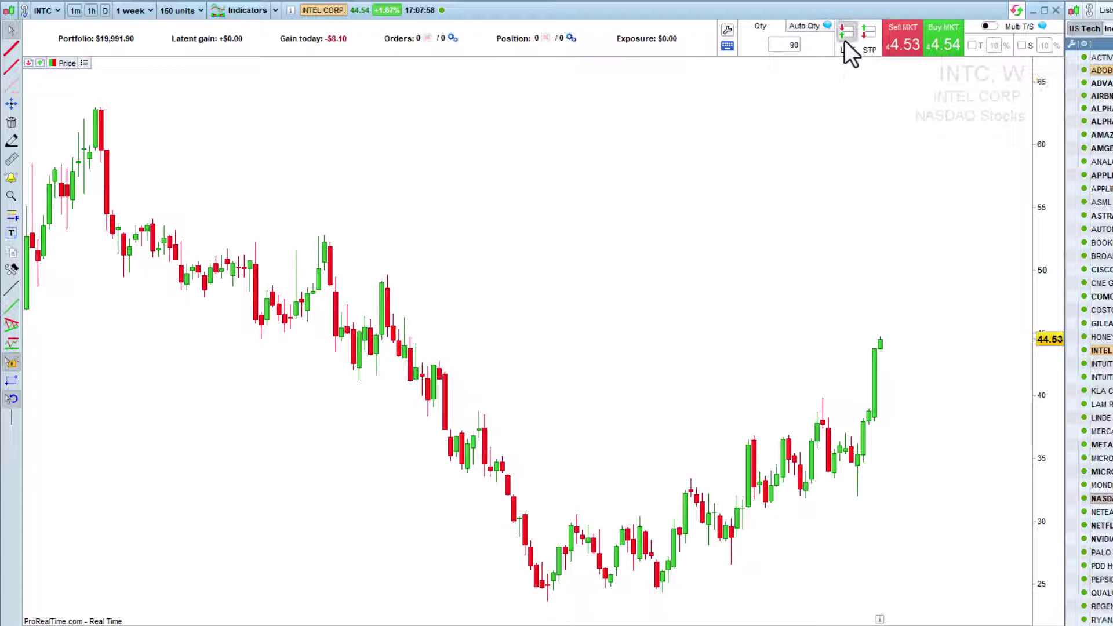
{"action": "left_click_drag", "start_coordinate": [845, 42], "coordinate": [915, 219]}
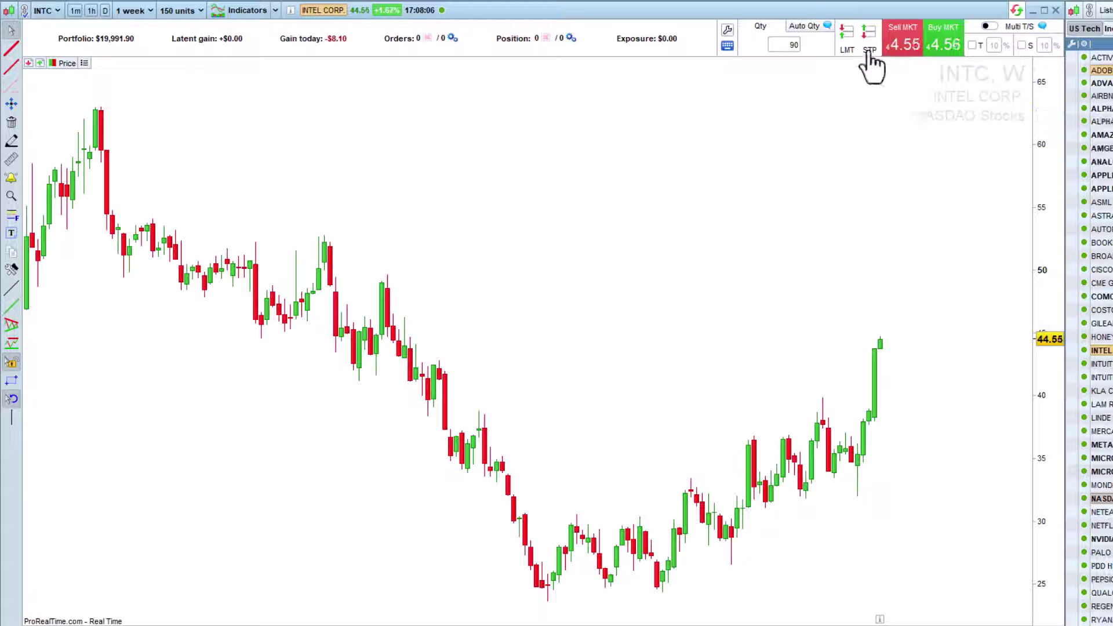
{"action": "left_click_drag", "start_coordinate": [868, 39], "coordinate": [911, 176]}
{"action": "key", "text": "ctrl"}
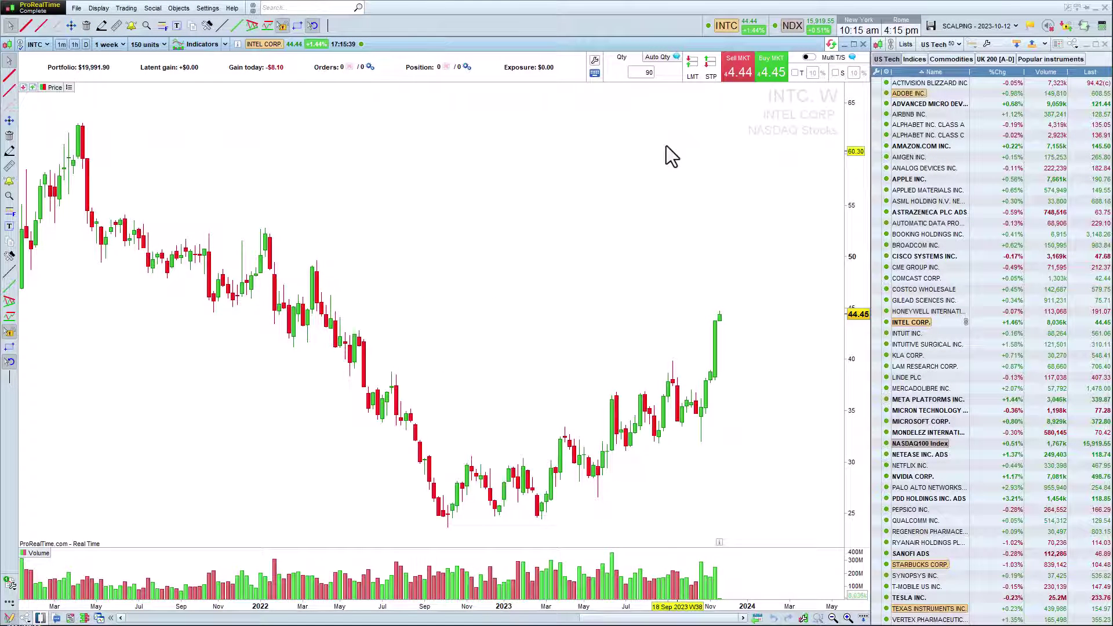
Step: Tick Stop with limit protection under Order buttons in the trading toolbar settings
{"action": "left_click", "coordinate": [594, 60]}
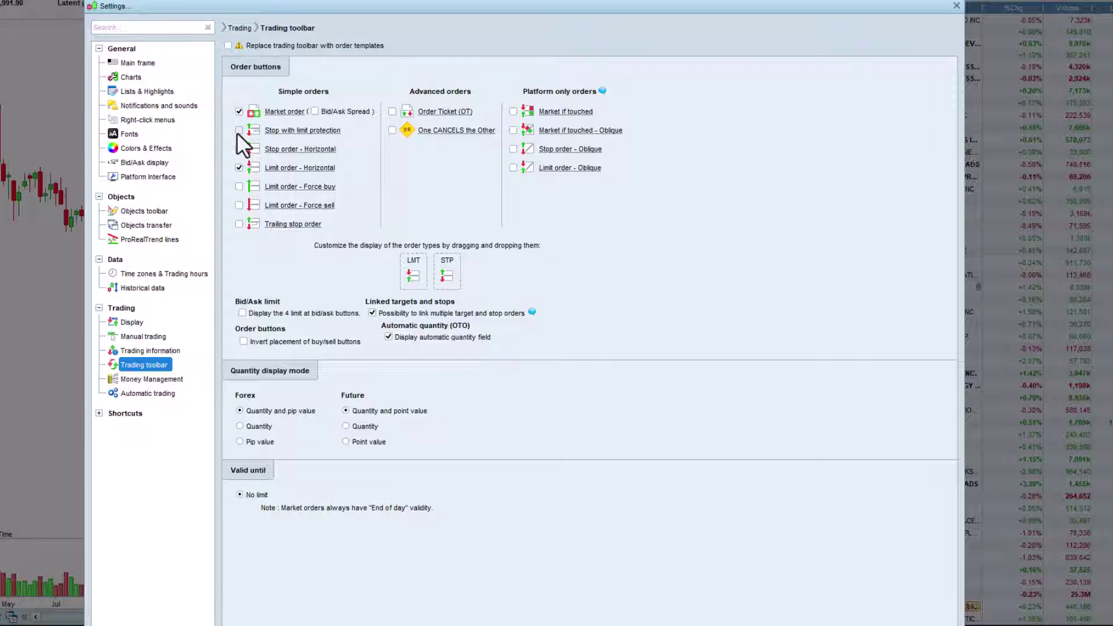
{"action": "left_click", "coordinate": [238, 130]}
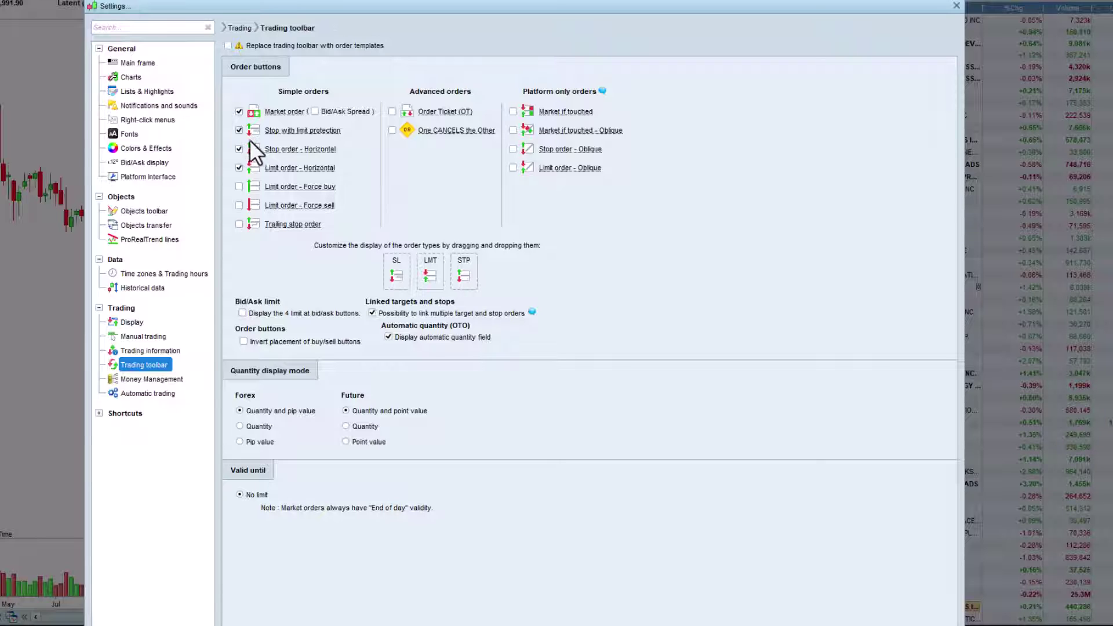
{"action": "left_click", "coordinate": [956, 5]}
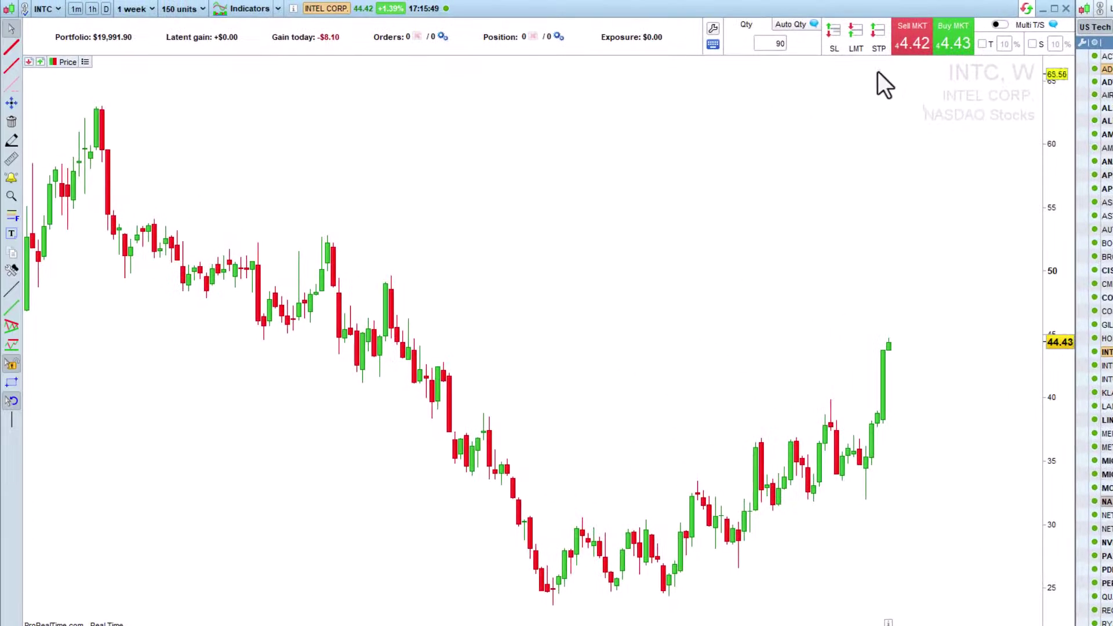
{"action": "left_click_drag", "start_coordinate": [833, 26], "coordinate": [864, 306]}
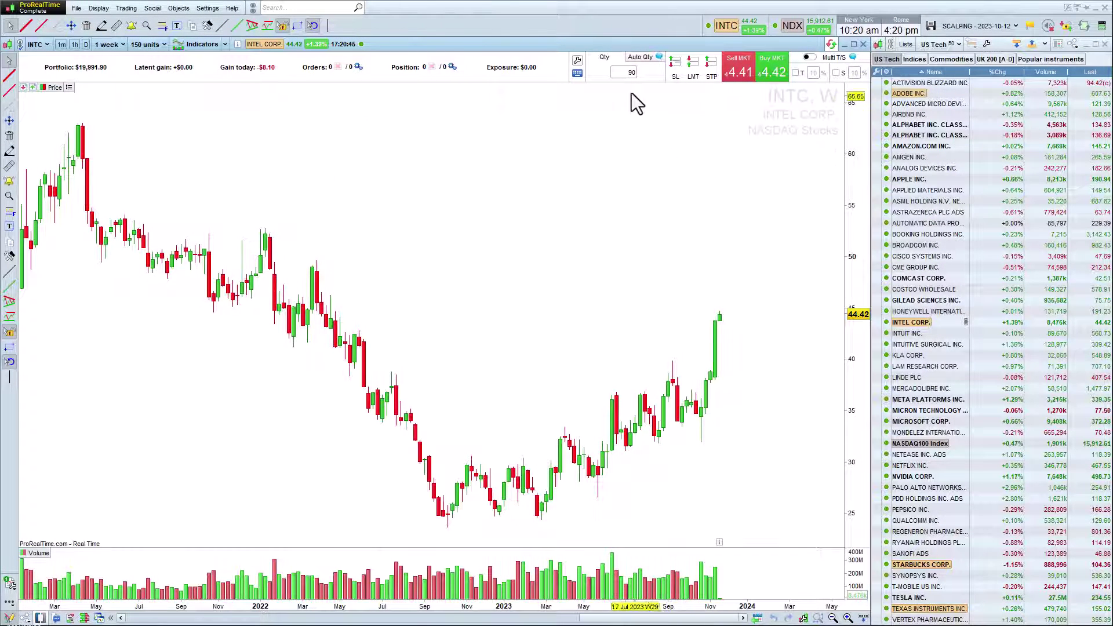
{"action": "left_click", "coordinate": [625, 73]}
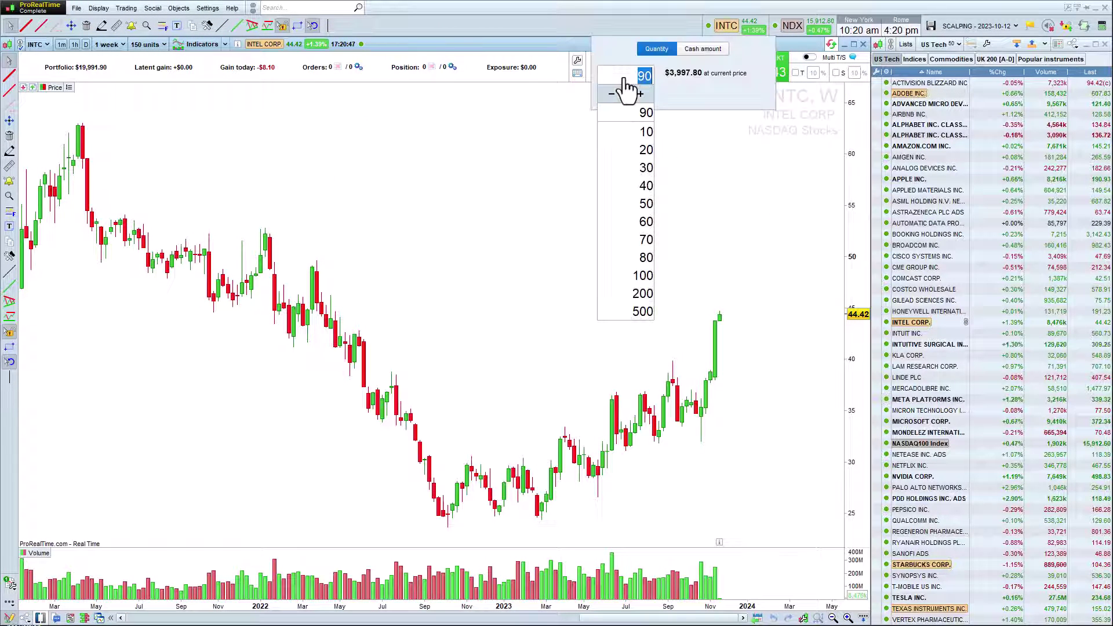
{"action": "left_click", "coordinate": [696, 50]}
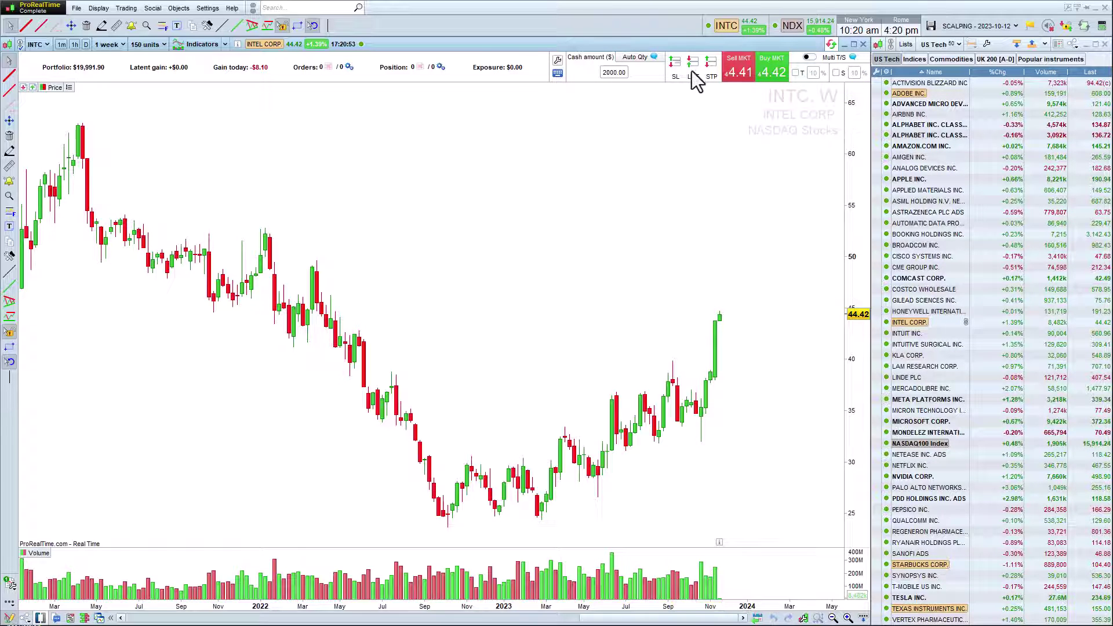
{"action": "left_click_drag", "start_coordinate": [691, 68], "coordinate": [685, 423]}
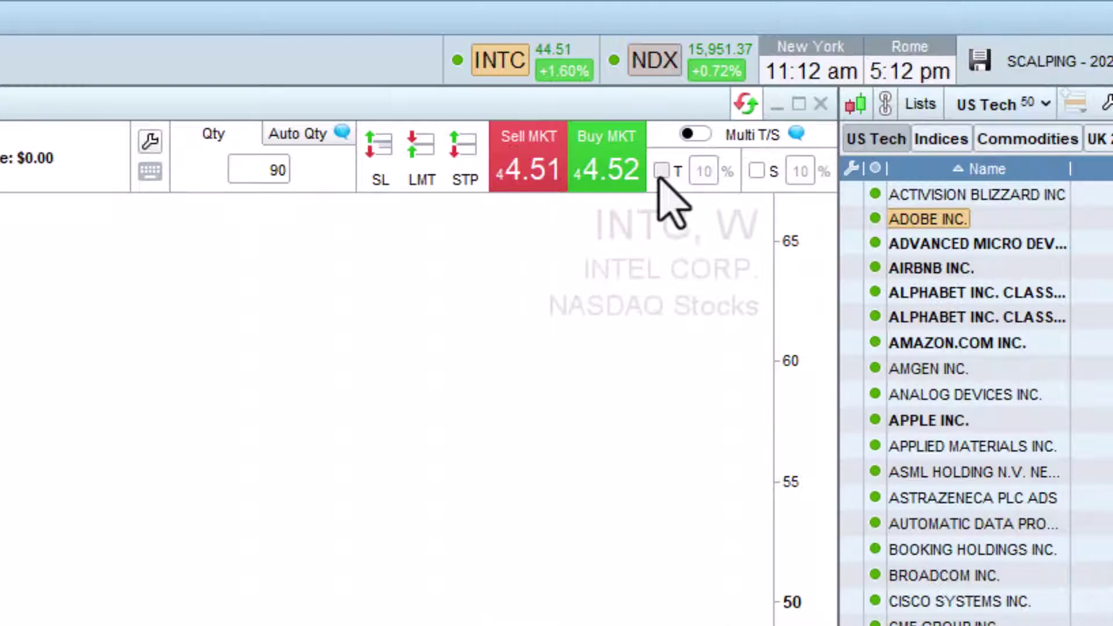
Step: Turn on an automatic 7 % profit target for new orders
{"action": "left_click", "coordinate": [661, 171]}
{"action": "left_click", "coordinate": [703, 172]}
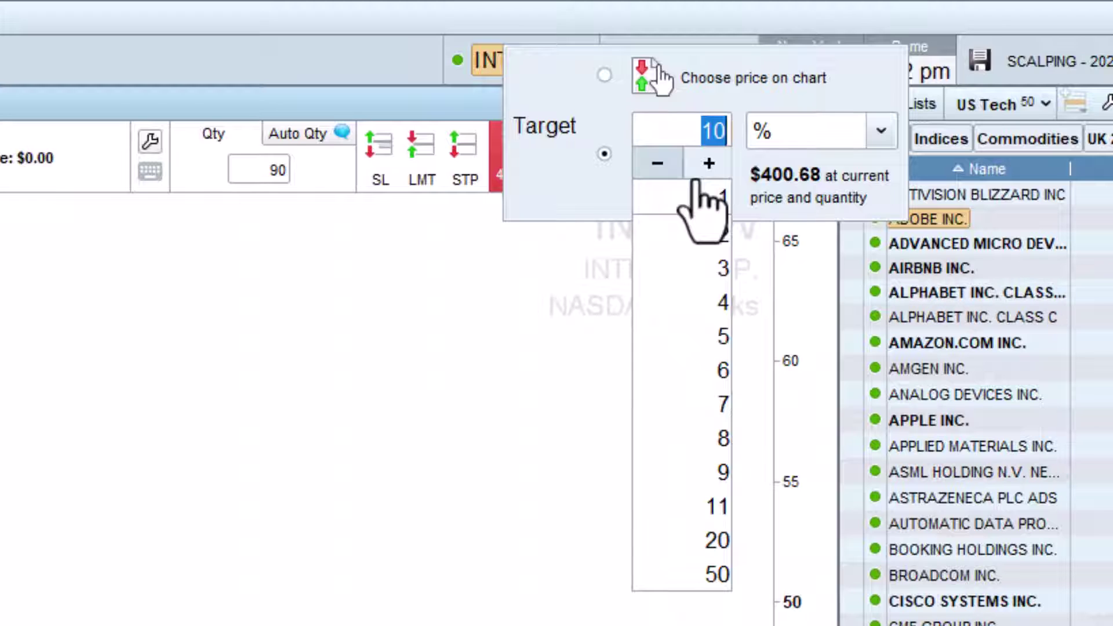
{"action": "type", "text": "7"}
{"action": "left_click", "coordinate": [576, 305]}
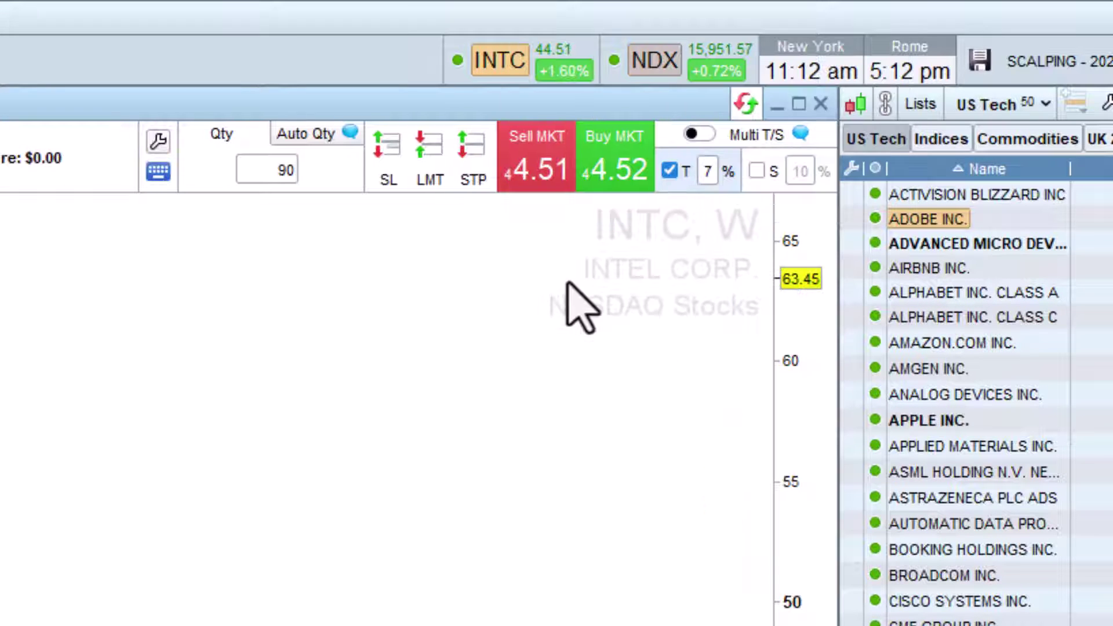
Step: Add a 4 % stop and place a 90-share limit entry near 42.75 with target and stop
{"action": "left_click", "coordinate": [757, 171]}
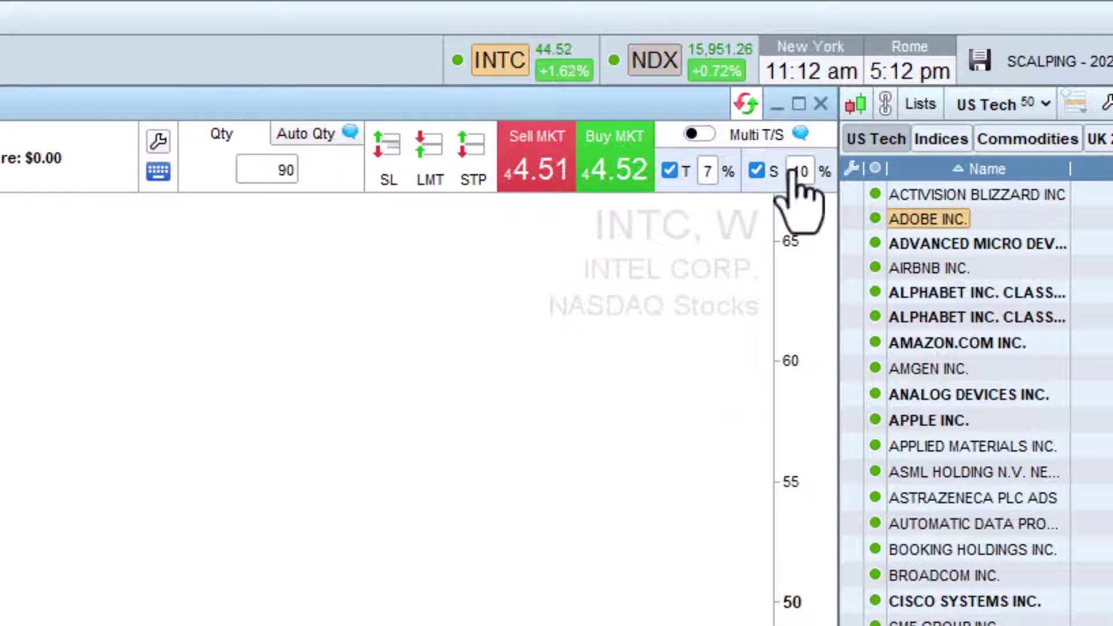
{"action": "left_click", "coordinate": [799, 171]}
{"action": "left_click", "coordinate": [847, 313]}
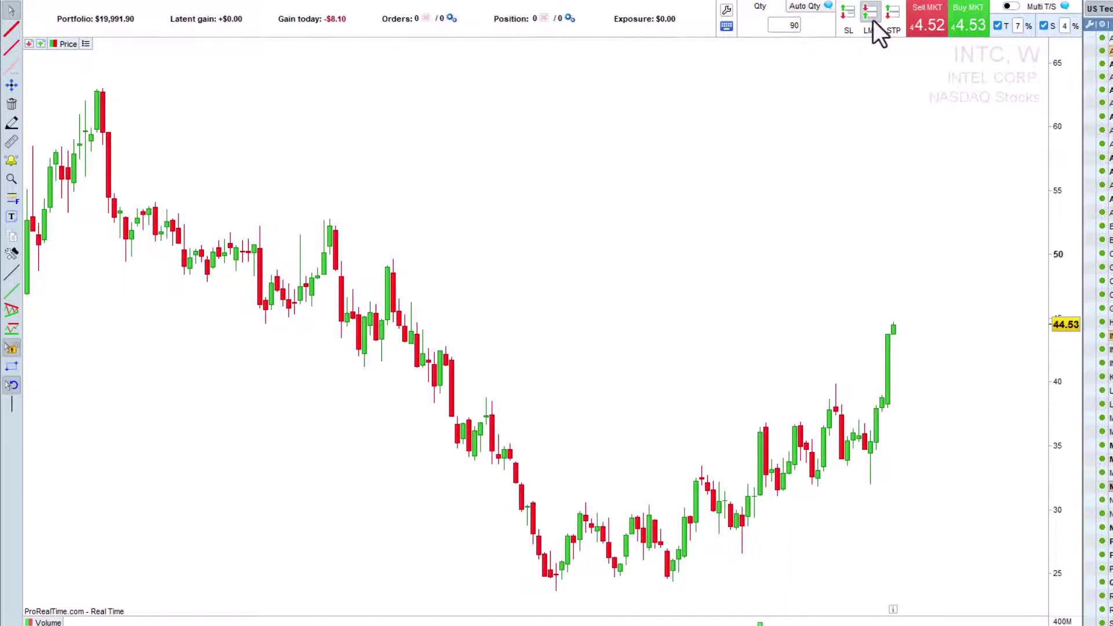
{"action": "left_click_drag", "start_coordinate": [437, 147], "coordinate": [498, 360]}
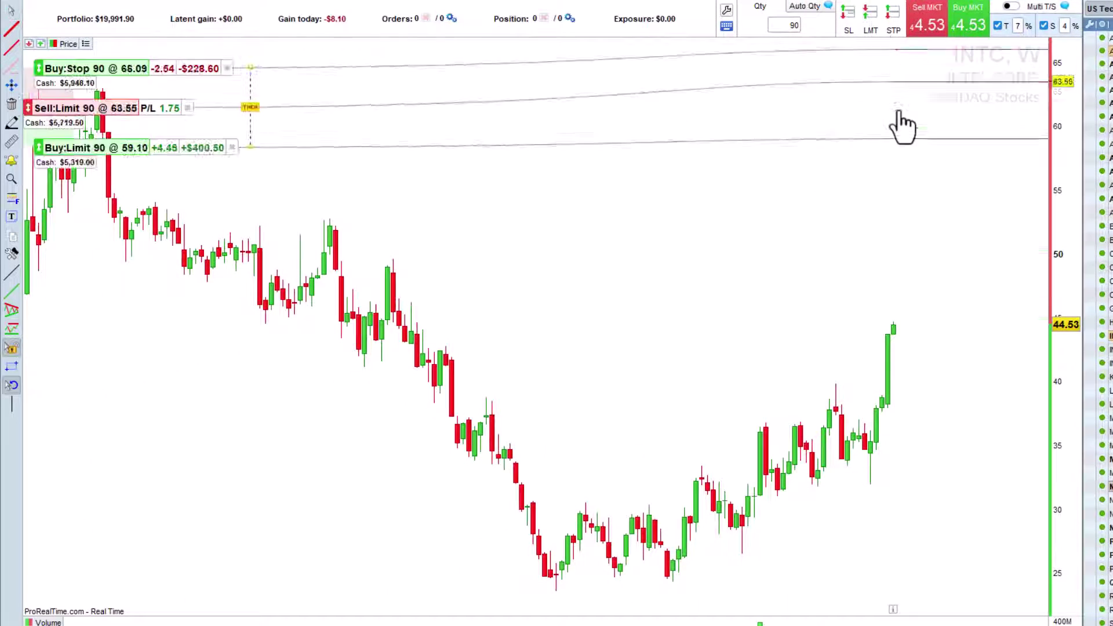
{"action": "left_click_drag", "start_coordinate": [898, 113], "coordinate": [933, 349]}
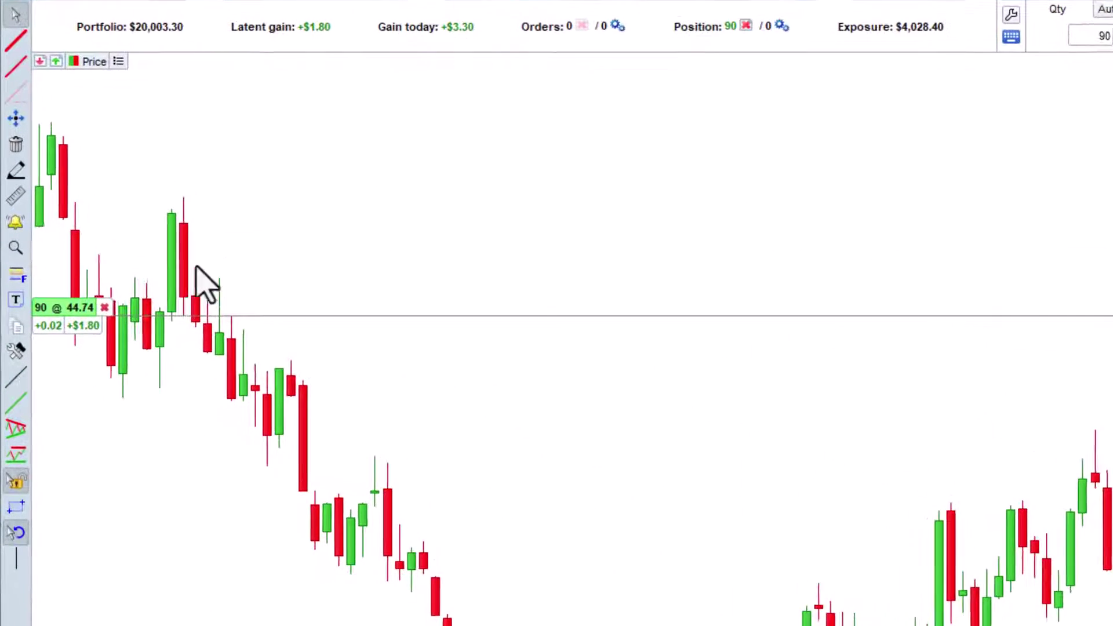
Step: Reduce the Intel position to 60 shares and add a 30-share sell limit at 46.40
{"action": "left_click", "coordinate": [42, 309]}
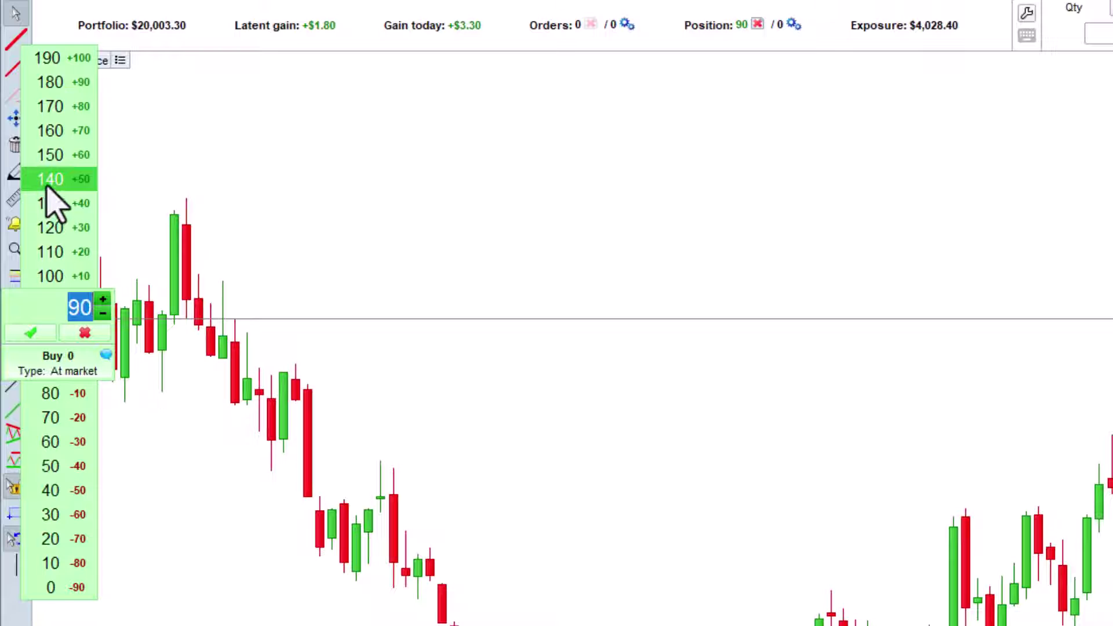
{"action": "left_click", "coordinate": [39, 448]}
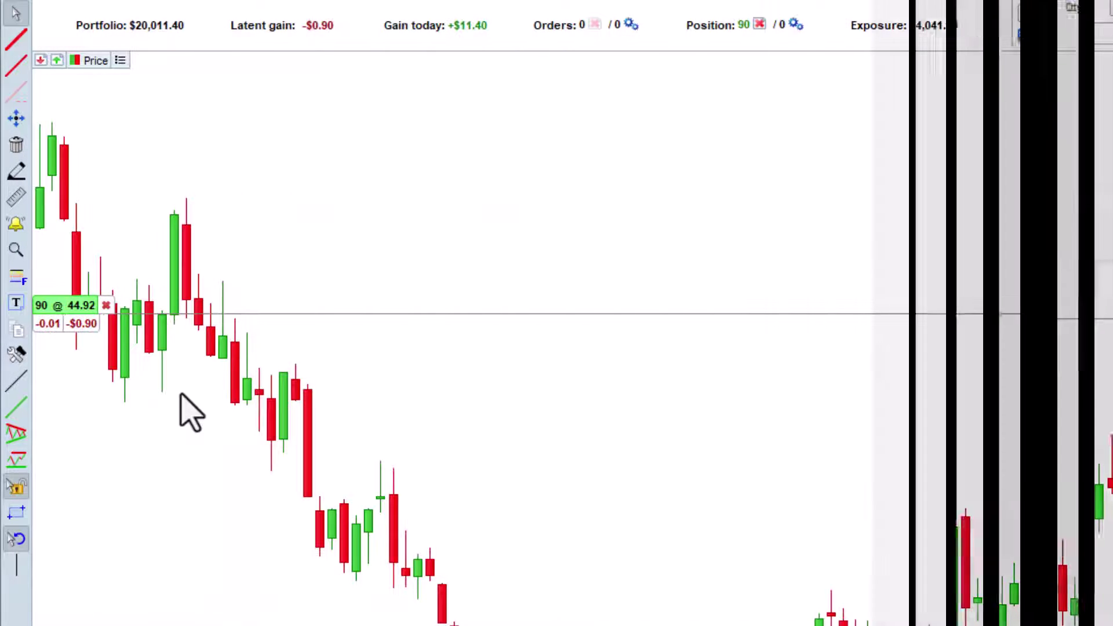
{"action": "mouse_move", "coordinate": [60, 313]}
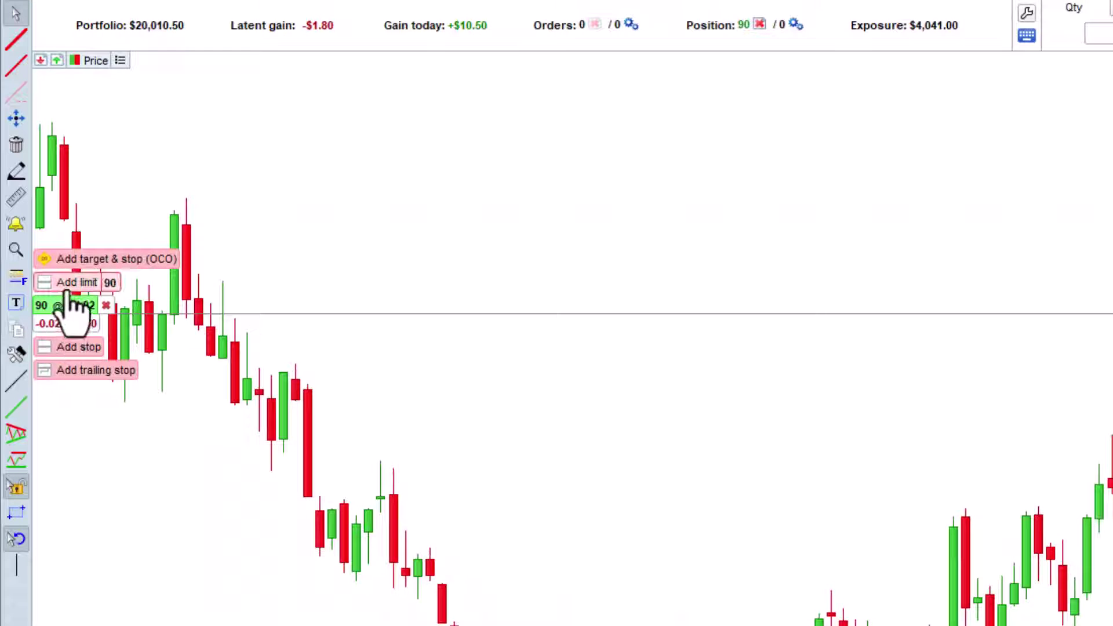
{"action": "left_click", "coordinate": [108, 284]}
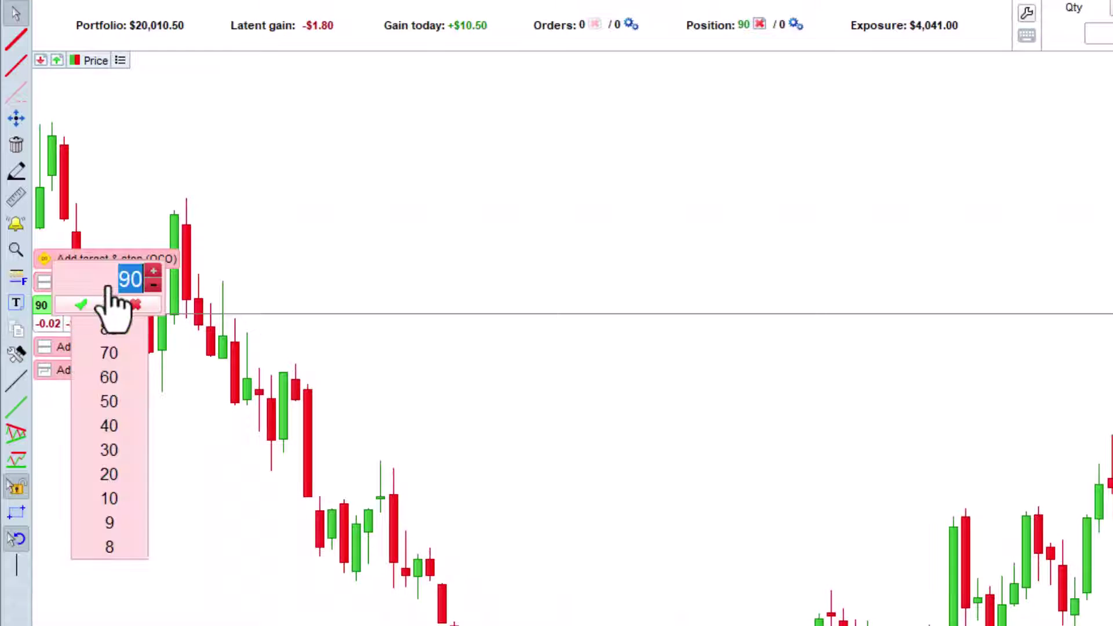
{"action": "left_click", "coordinate": [133, 449]}
{"action": "left_click_drag", "start_coordinate": [124, 313], "coordinate": [124, 255]}
Step: Add two more 30-share sell limits at 50.16 and about 52.34
{"action": "mouse_move", "coordinate": [78, 307]}
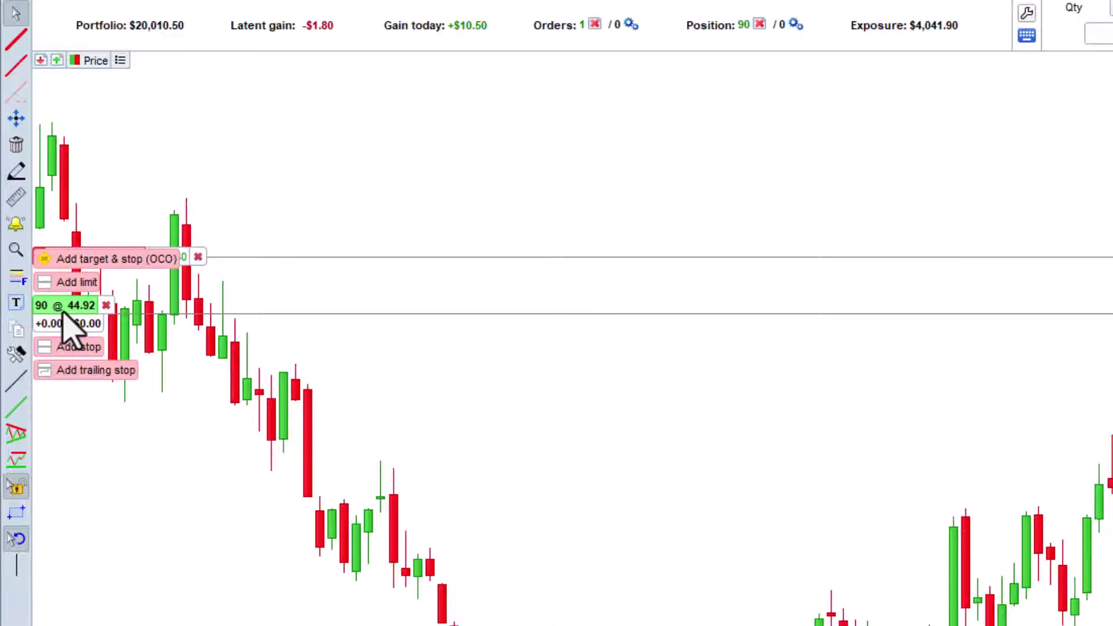
{"action": "left_click_drag", "start_coordinate": [73, 284], "coordinate": [81, 189]}
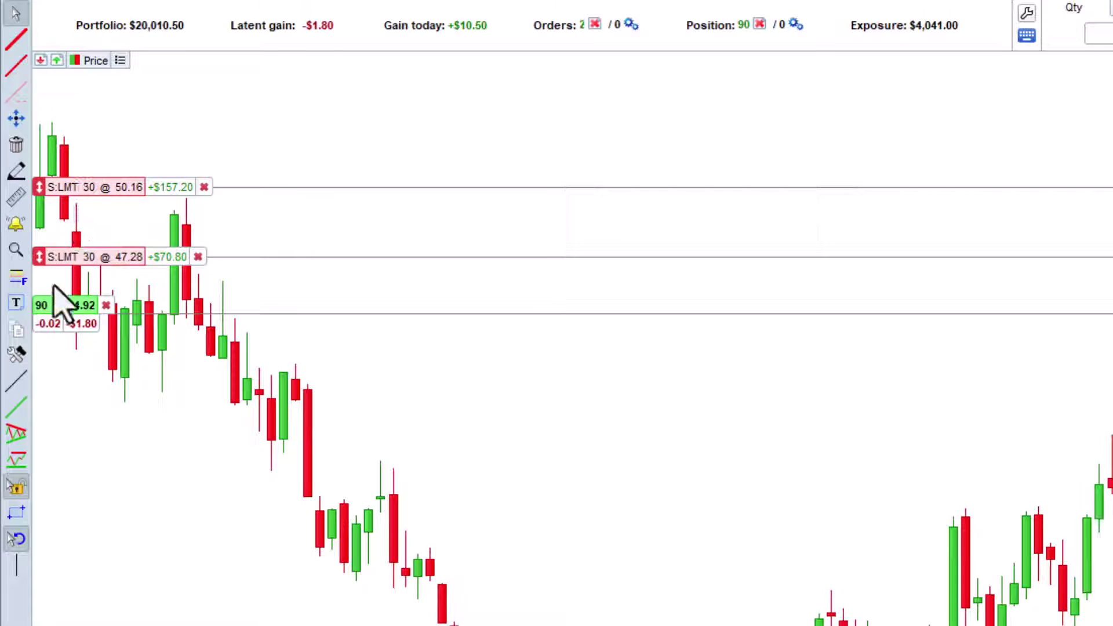
{"action": "mouse_move", "coordinate": [55, 307]}
{"action": "left_click_drag", "start_coordinate": [61, 286], "coordinate": [85, 137]}
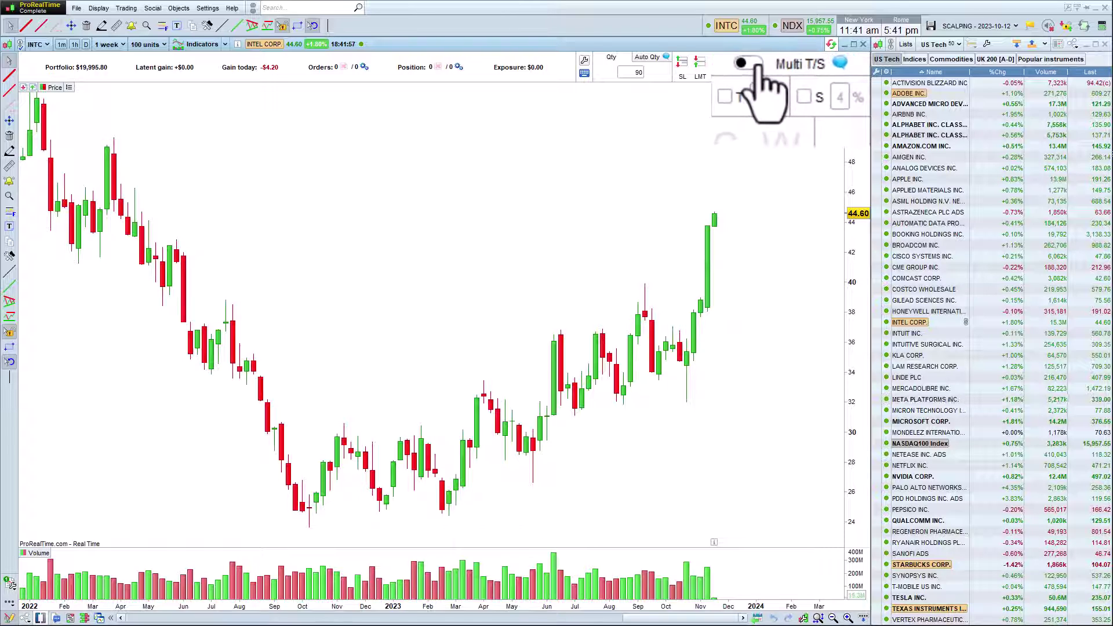
Step: Enable Multi T/S and buy 90 Intel shares at market with staggered exits
{"action": "left_click", "coordinate": [811, 58]}
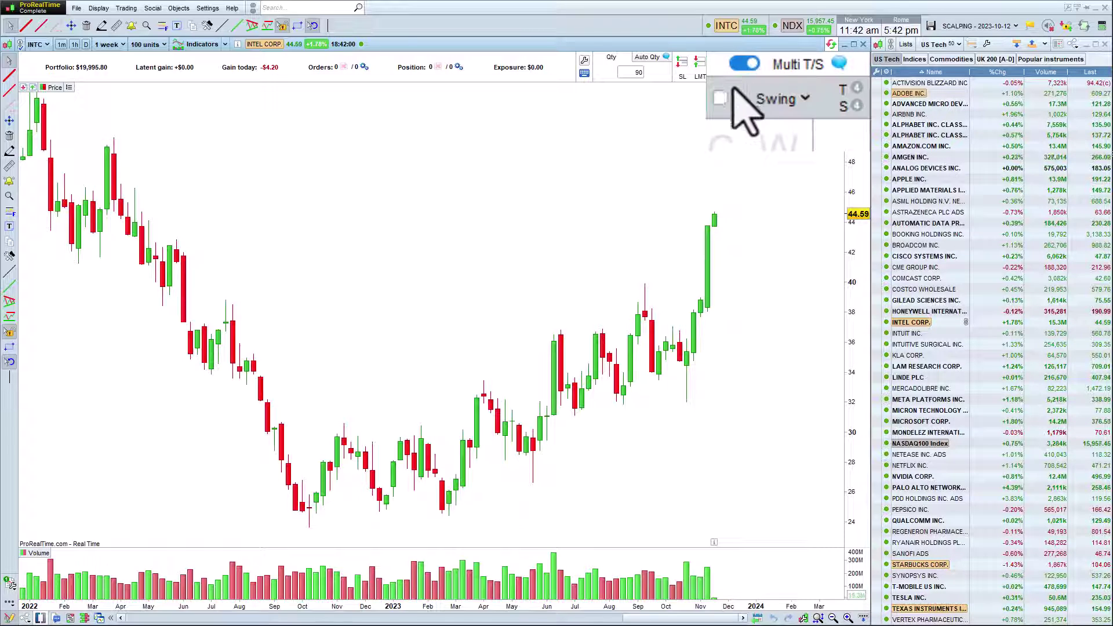
{"action": "mouse_move", "coordinate": [780, 79]}
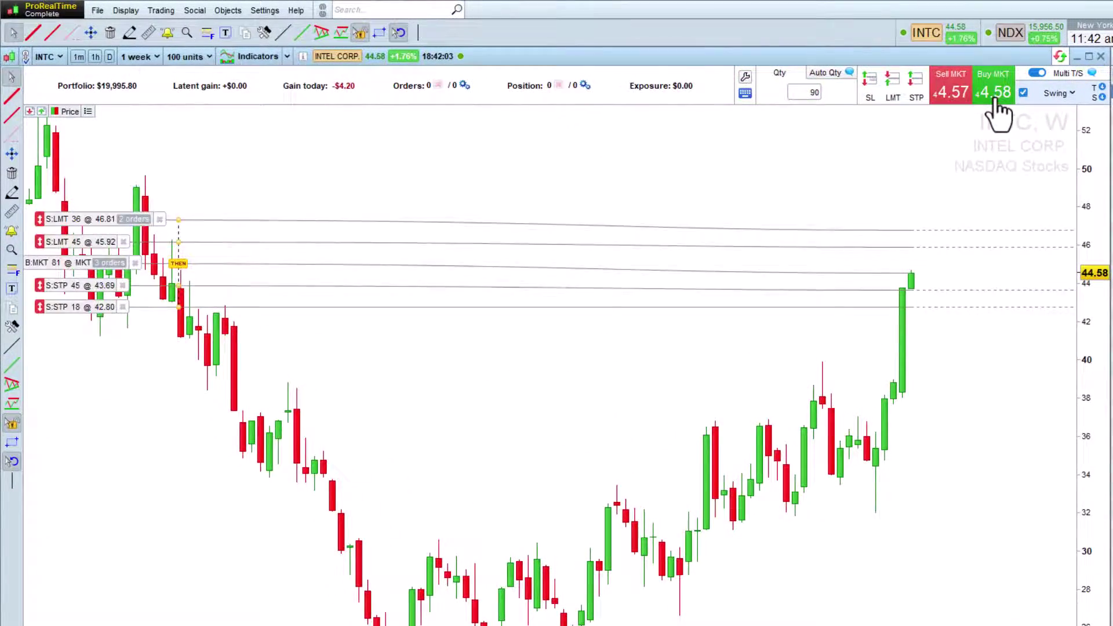
{"action": "left_click", "coordinate": [996, 100]}
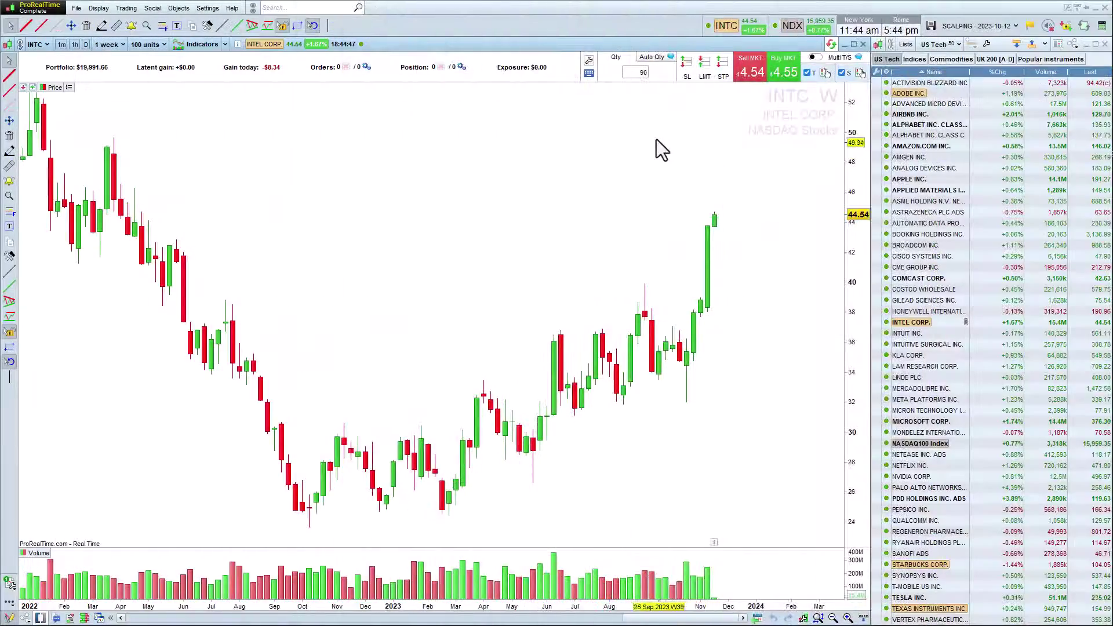
Step: Switch to Auto Qty with the stop loss expressed as a percentage of the portfolio
{"action": "left_click", "coordinate": [652, 58]}
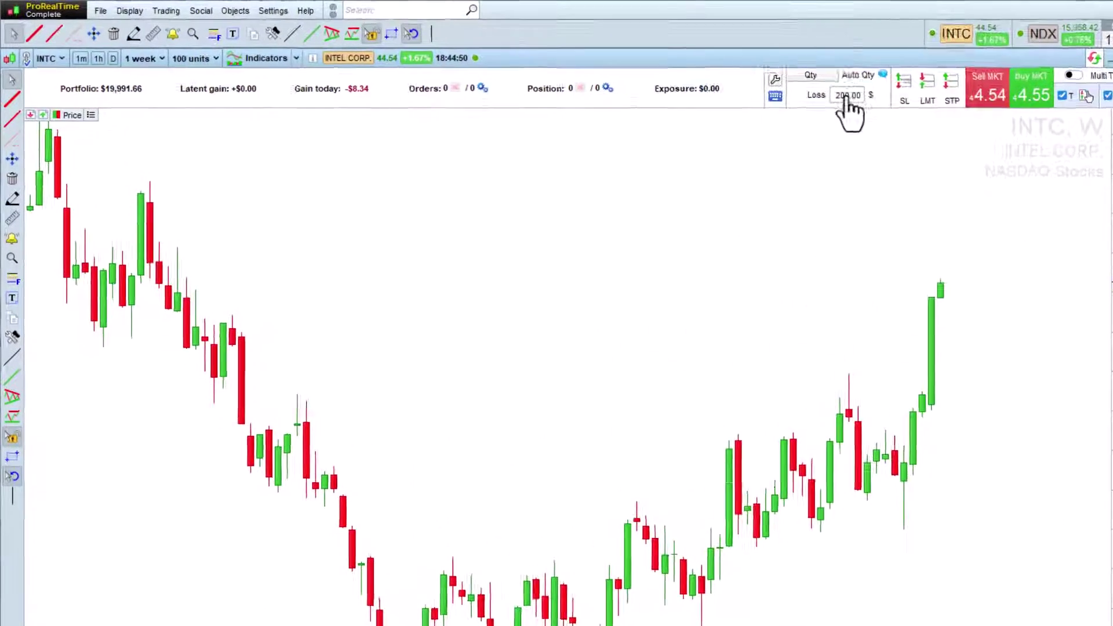
{"action": "left_click", "coordinate": [667, 74]}
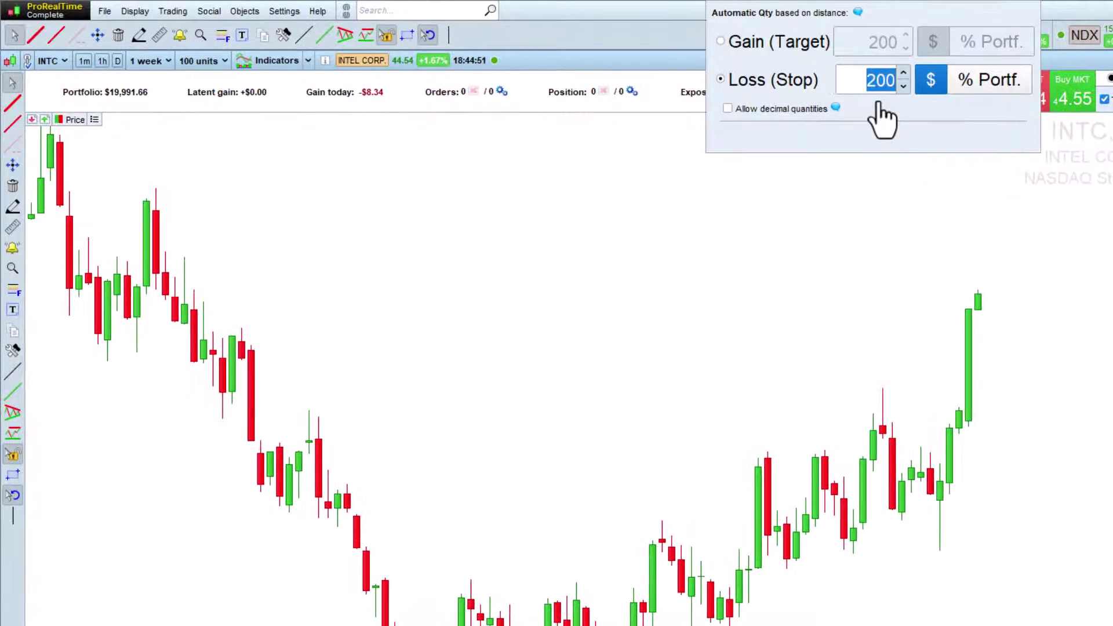
{"action": "left_click", "coordinate": [984, 81]}
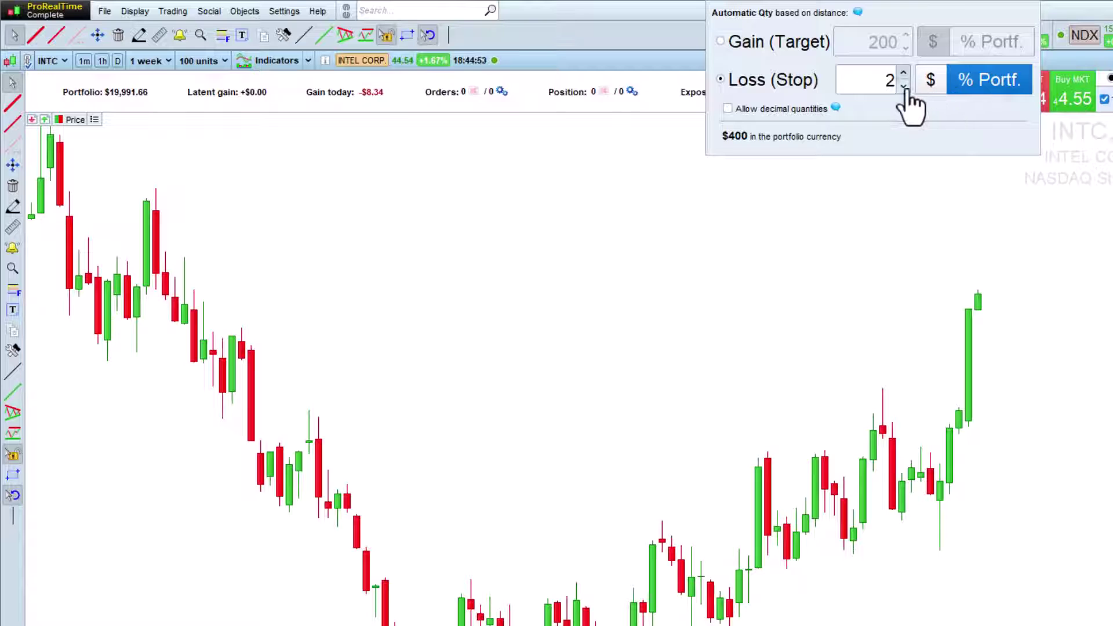
{"action": "left_click", "coordinate": [893, 184]}
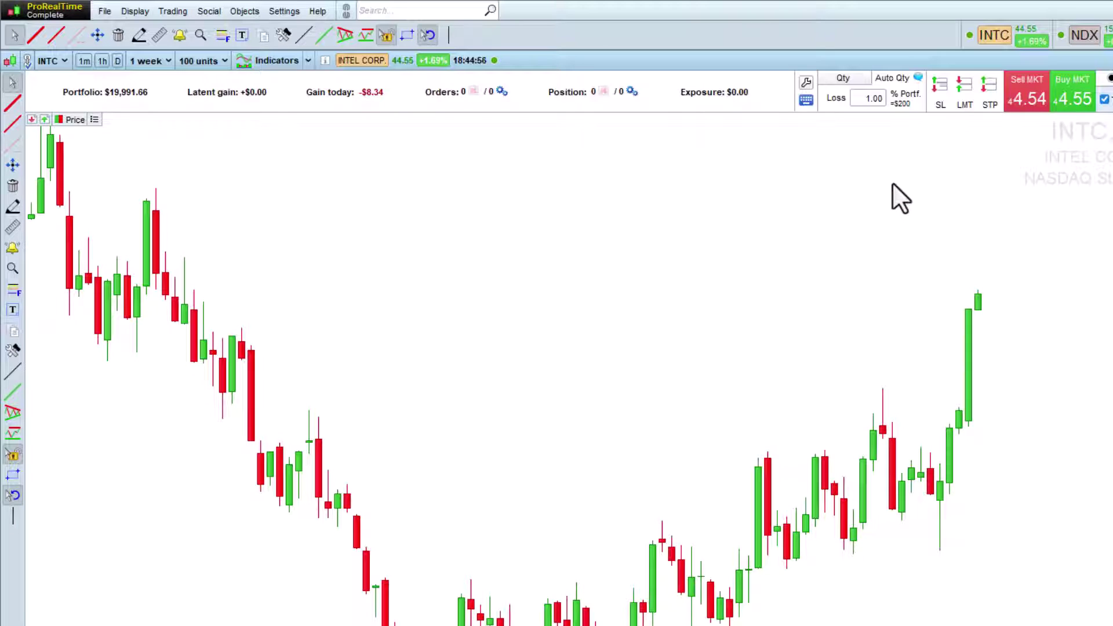
Step: Buy Intel at market with a stop at 41.52 and a target at 51.18
{"action": "left_click", "coordinate": [1073, 99]}
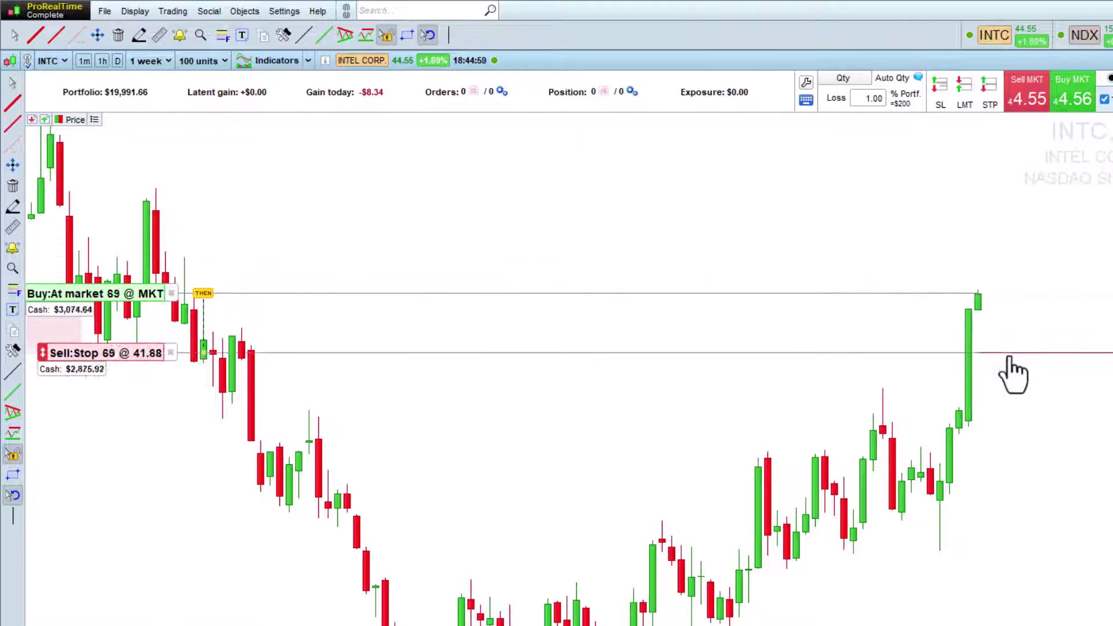
{"action": "left_click", "coordinate": [1013, 355]}
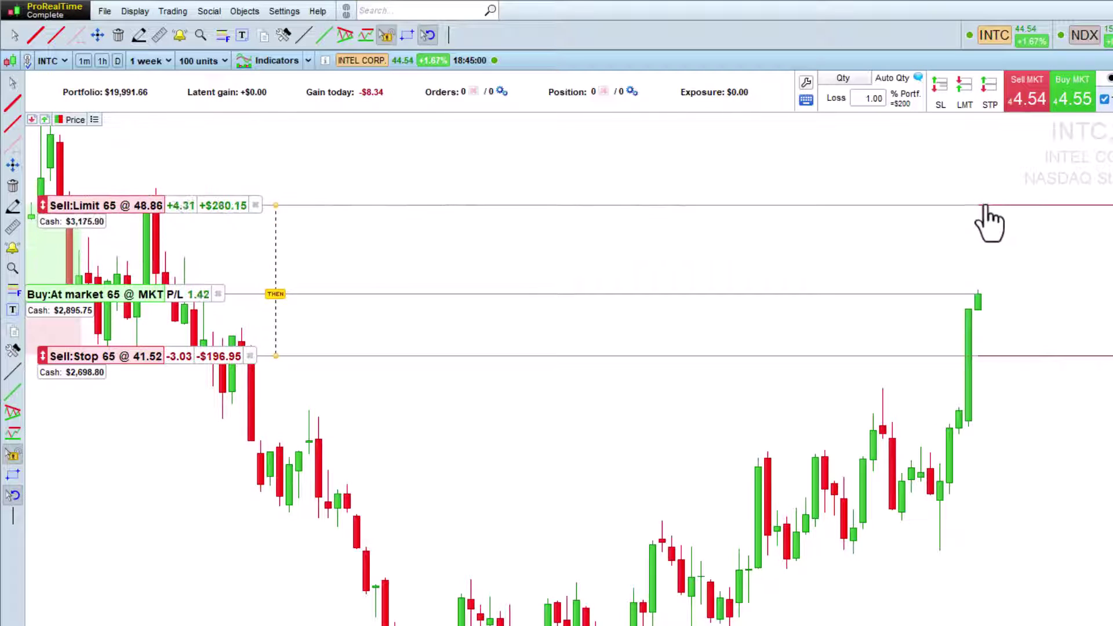
{"action": "left_click", "coordinate": [988, 158]}
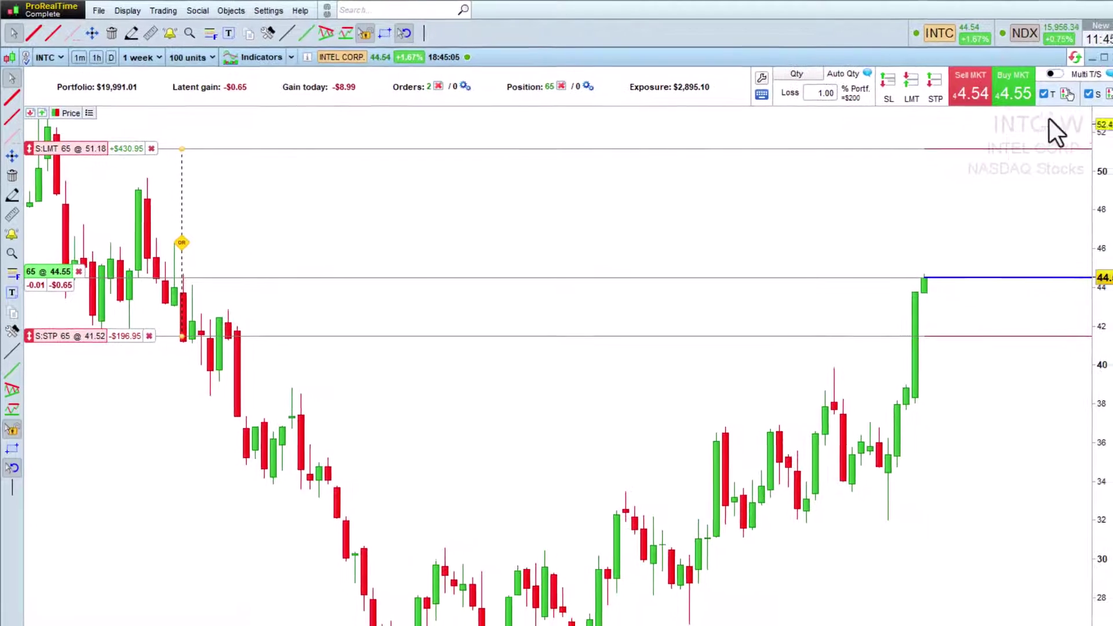
{"action": "mouse_move", "coordinate": [1102, 74]}
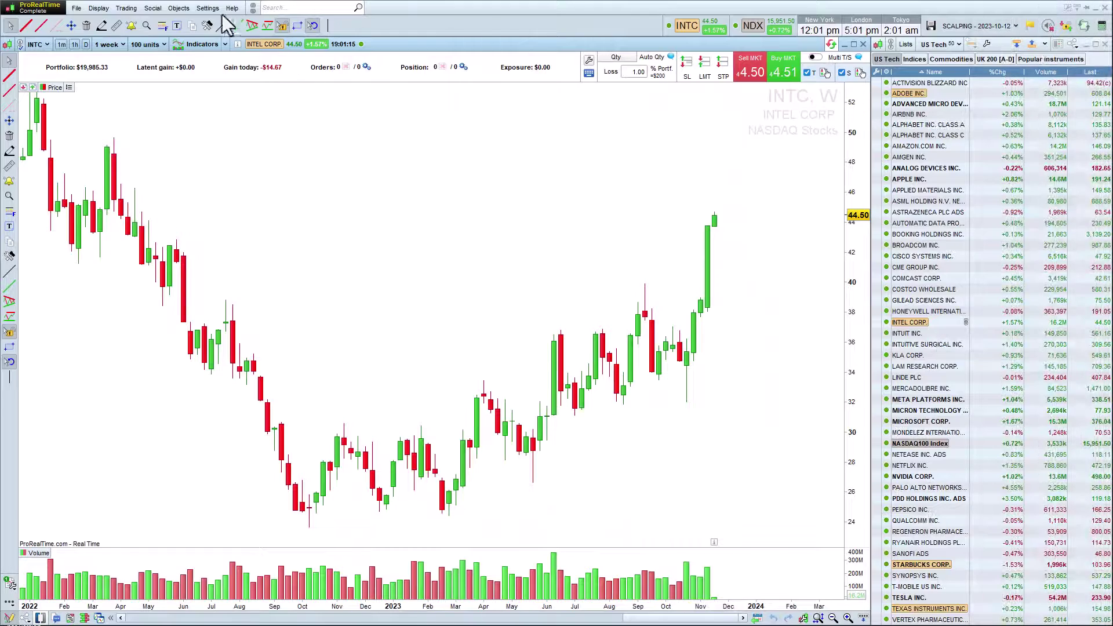
{"action": "left_click", "coordinate": [208, 9]}
{"action": "left_click", "coordinate": [218, 39]}
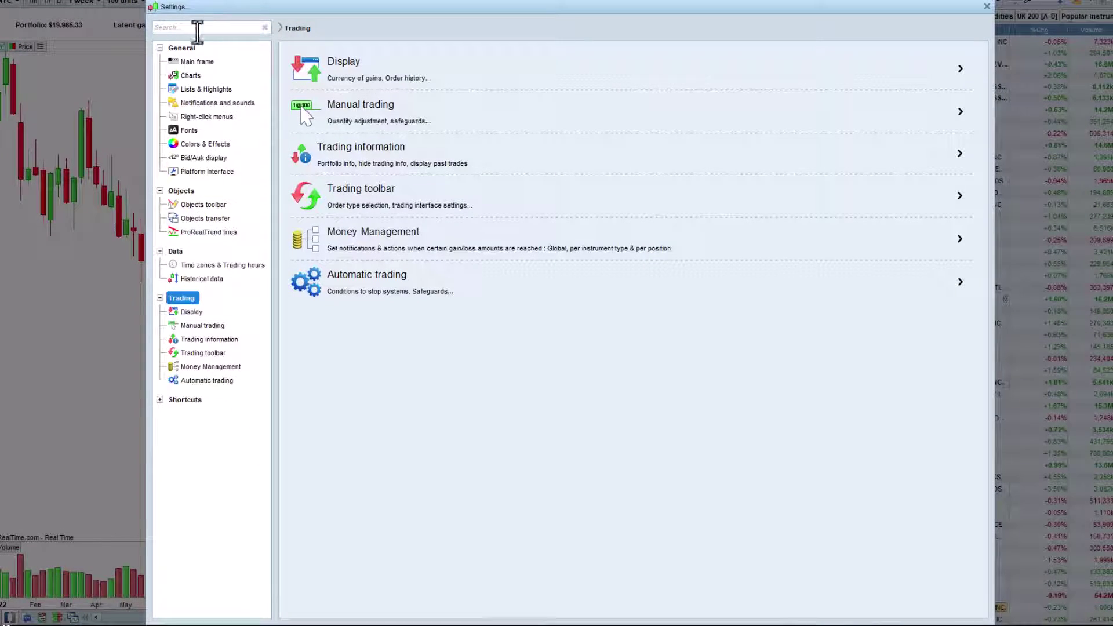
{"action": "left_click", "coordinate": [204, 326]}
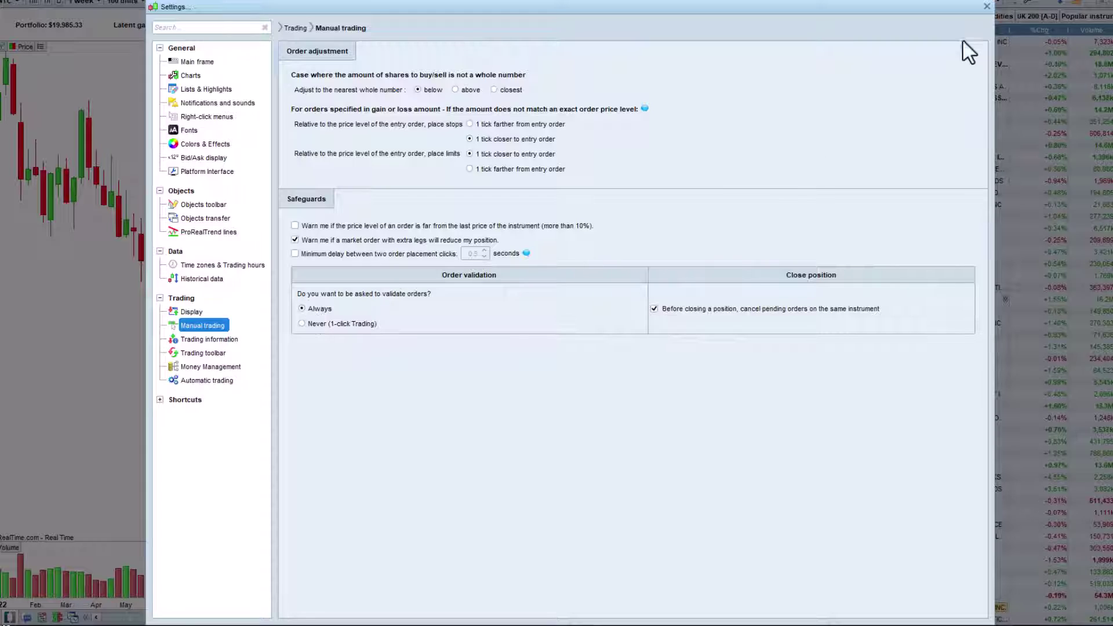
{"action": "left_click", "coordinate": [985, 6]}
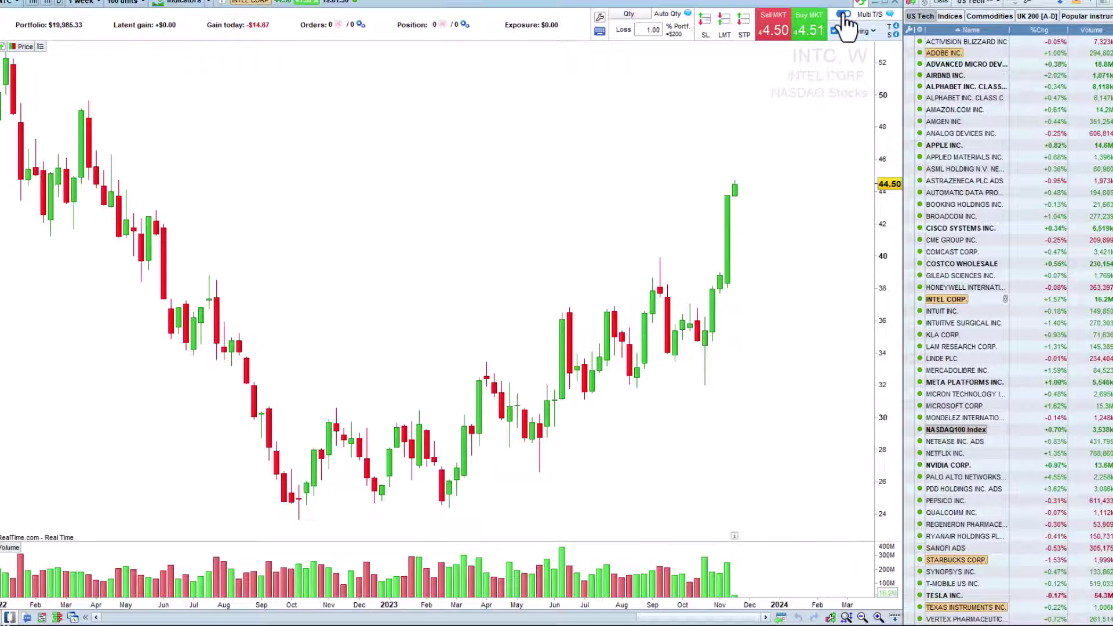
Step: Buy Intel at market and validate the grouped orders of 112, 22, 14 and 6 shares
{"action": "left_click", "coordinate": [811, 41]}
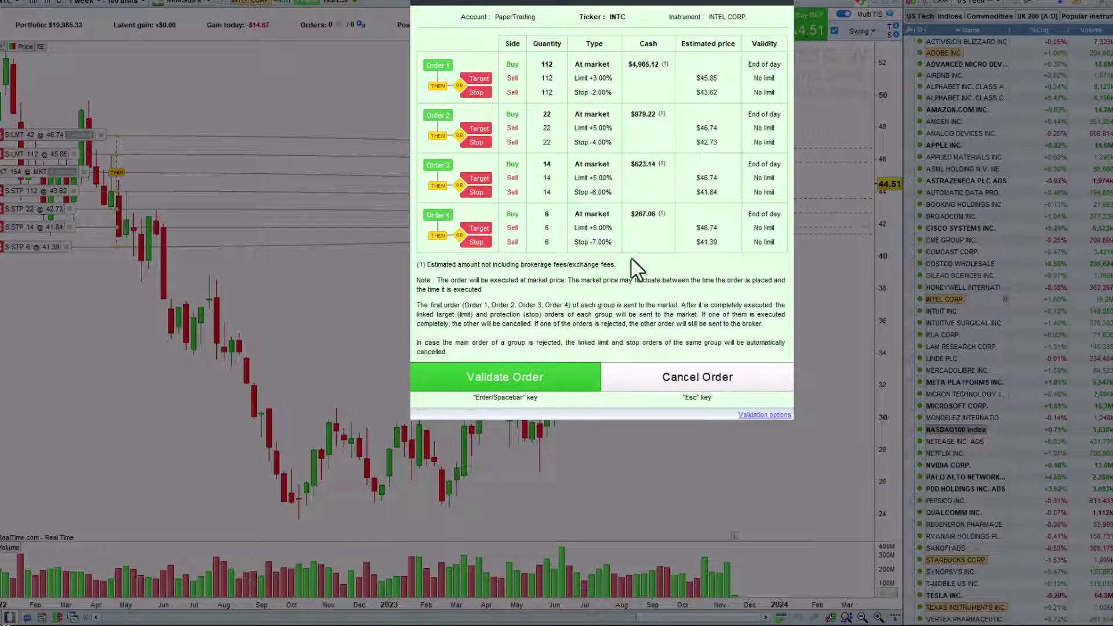
{"action": "left_click", "coordinate": [524, 377]}
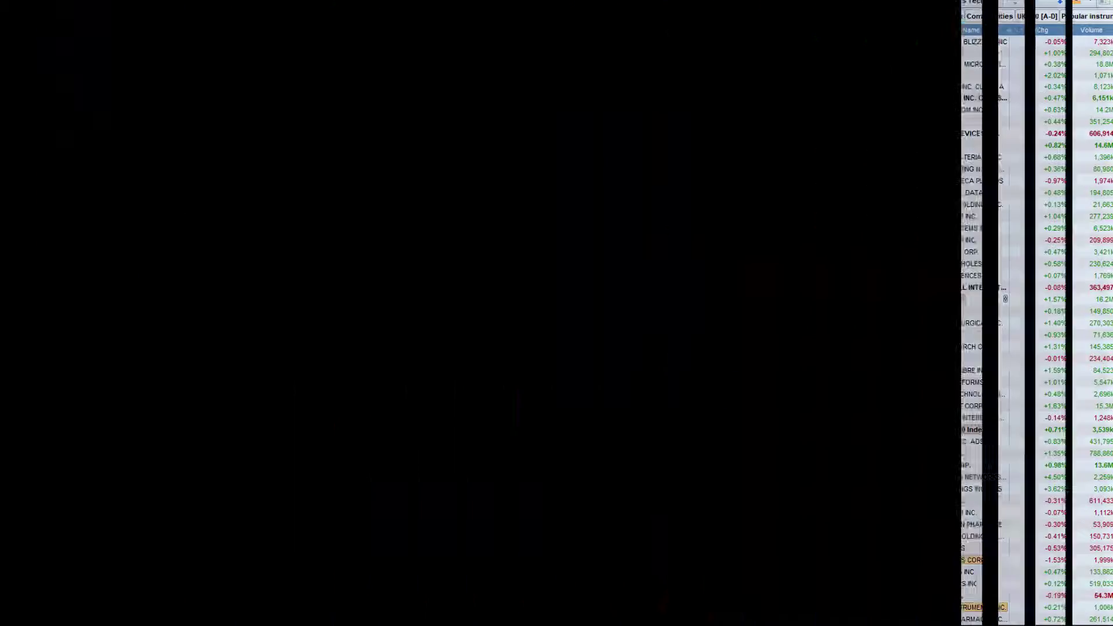